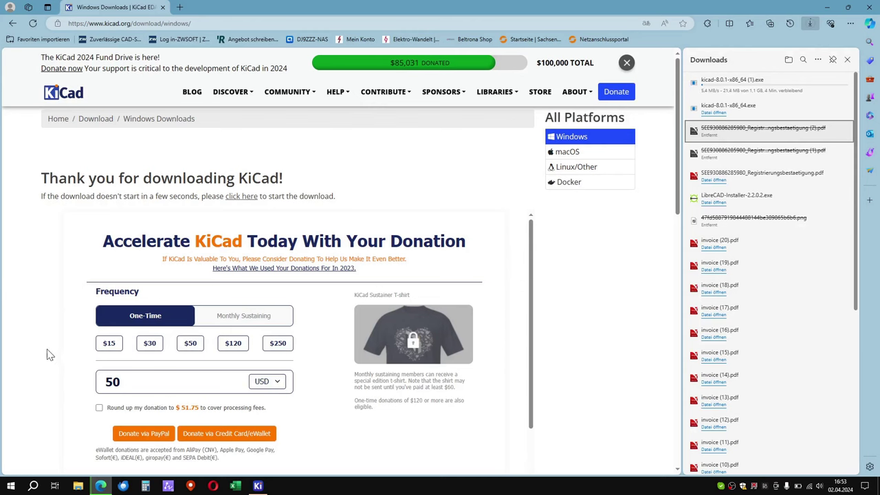
# Examine the currency choices and compare the One-Time and Monthly Sustaining options in the KiCad donation form.
pyautogui.click(267, 381)
pyautogui.click(262, 355)
pyautogui.click(237, 320)
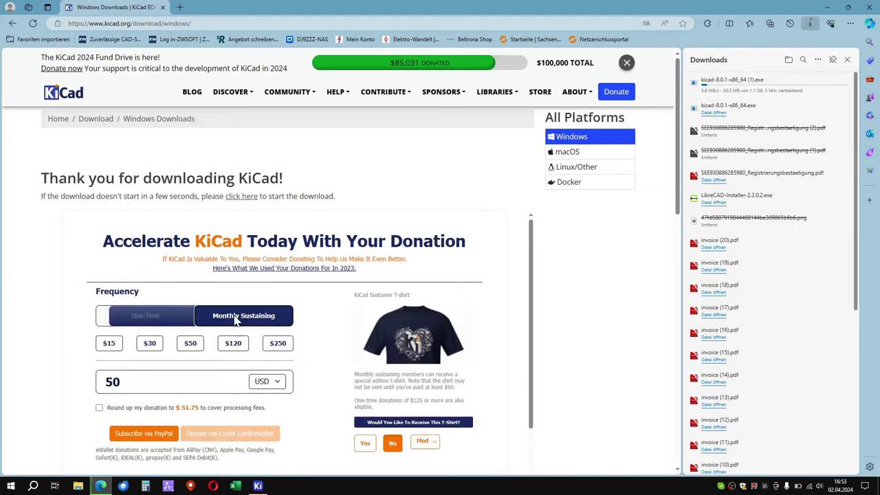
pyautogui.click(164, 321)
pyautogui.scroll(-1, 89, 334)
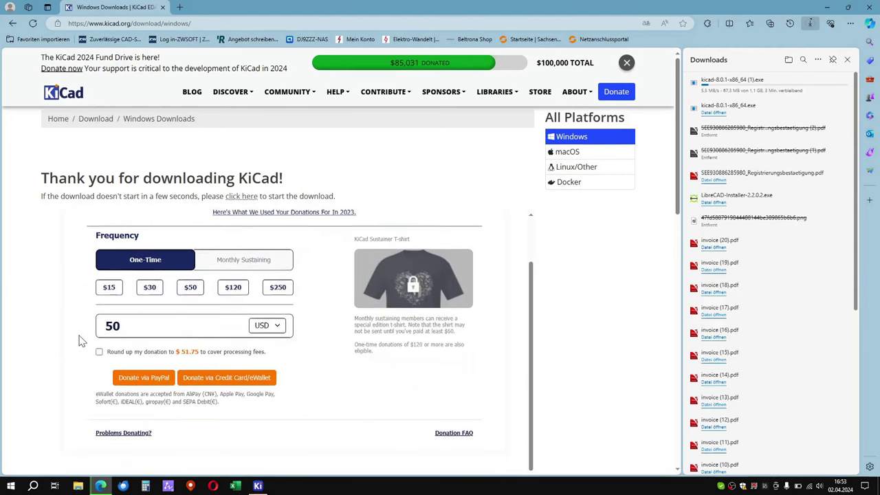
pyautogui.scroll(1, 81, 340)
pyautogui.scroll(-1, 79, 341)
pyautogui.scroll(-1, 78, 342)
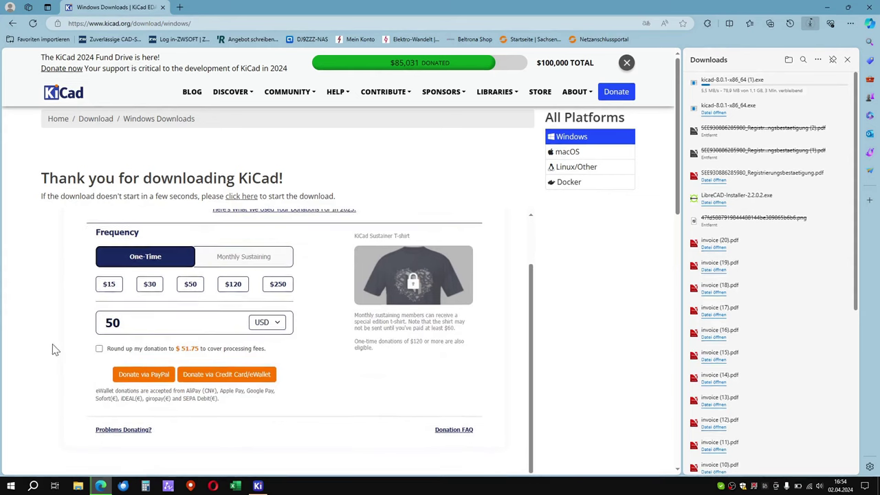
pyautogui.click(234, 256)
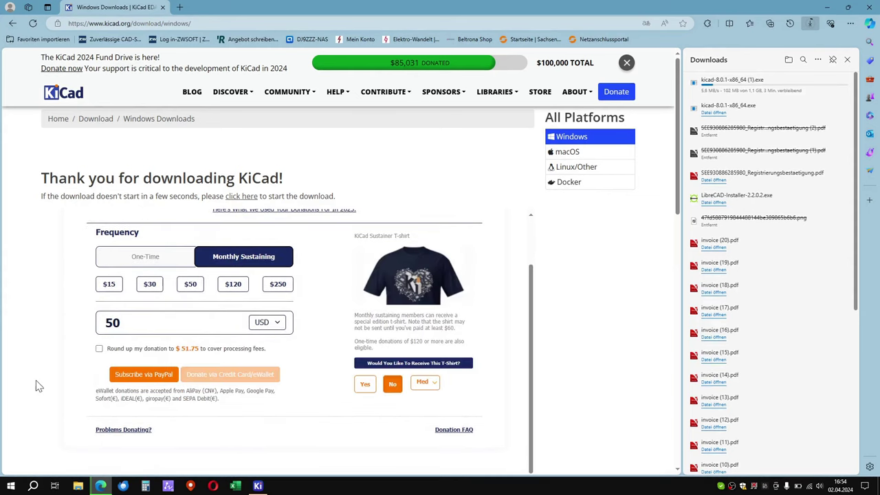
# Look through the download page's sections on download verification, previous releases, testing builds and nightly builds.
pyautogui.scroll(-1, 10, 355)
pyautogui.scroll(-2, 10, 356)
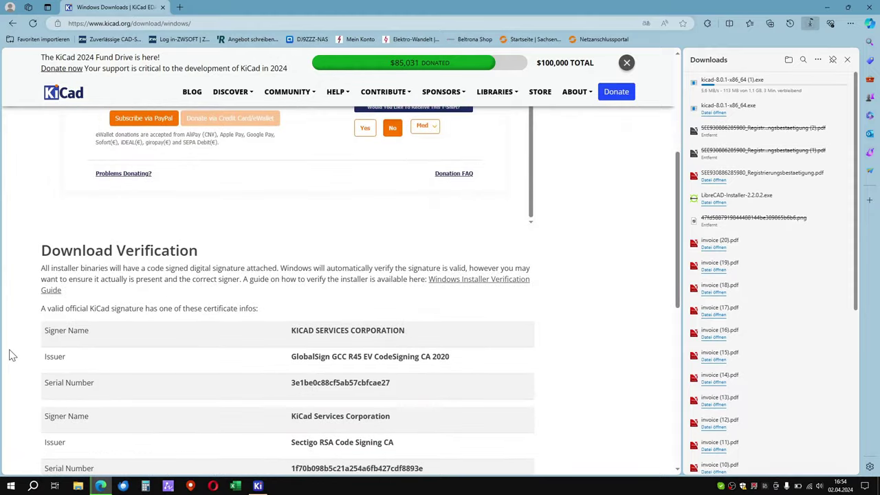
pyautogui.scroll(-5, 10, 355)
pyautogui.scroll(4, 8, 353)
pyautogui.scroll(-3, 8, 354)
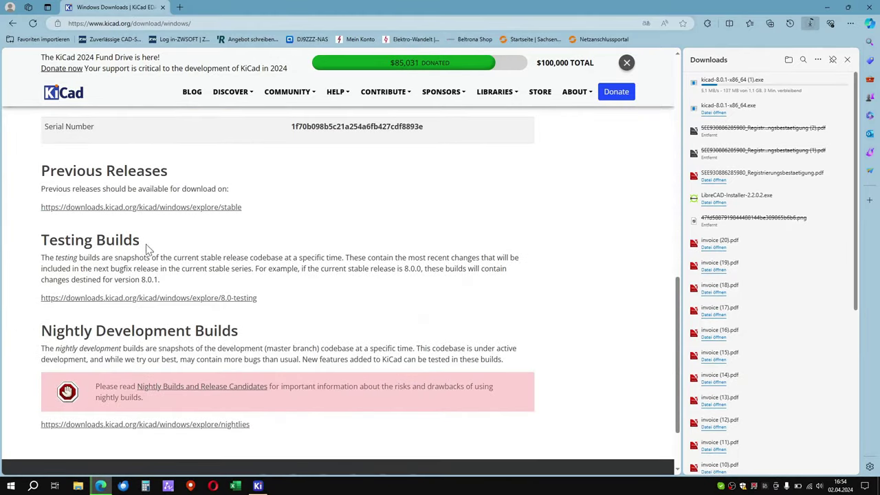
pyautogui.scroll(8, 304, 232)
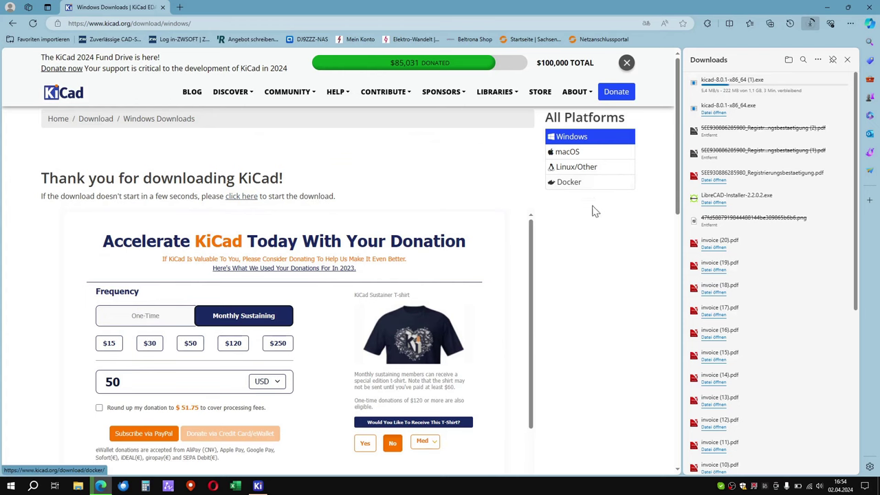
# Delete the downloaded kicad-8.0.1-x86_64.exe, cancel the running download of kicad-8.0.1-x86_64 (1).exe and close the browser.
pyautogui.moveTo(798, 117)
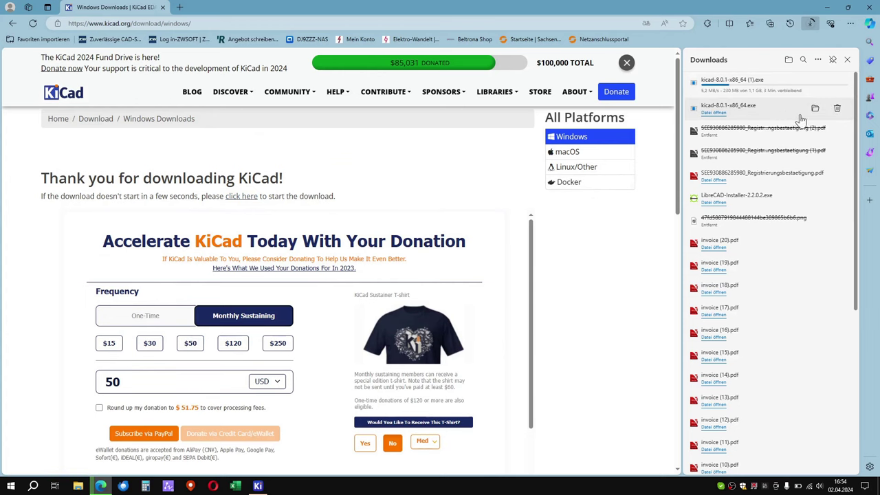
pyautogui.click(838, 111)
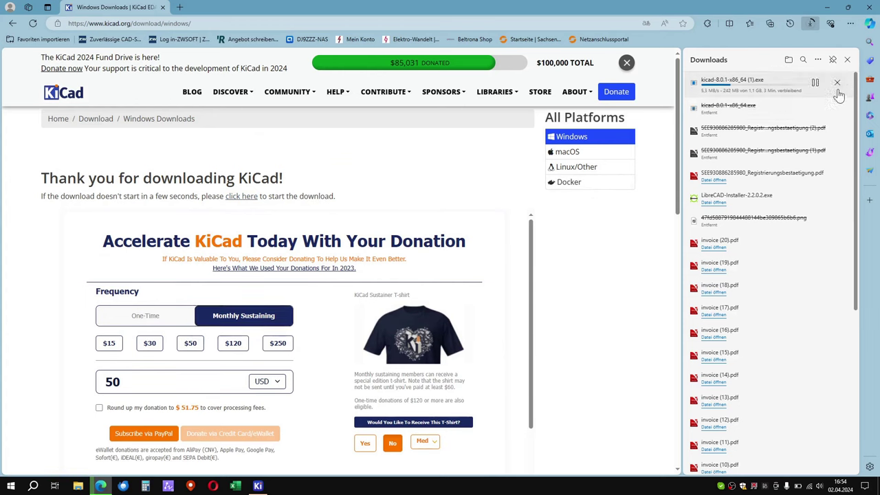
pyautogui.click(838, 88)
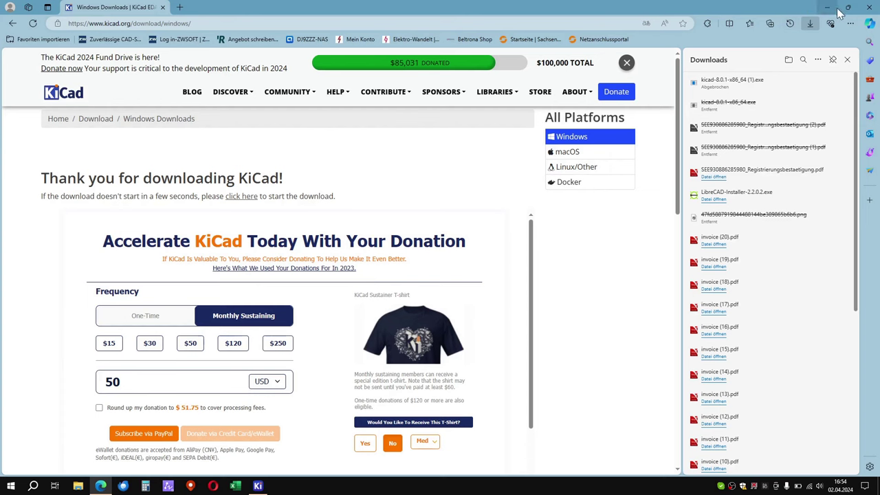
pyautogui.click(867, 13)
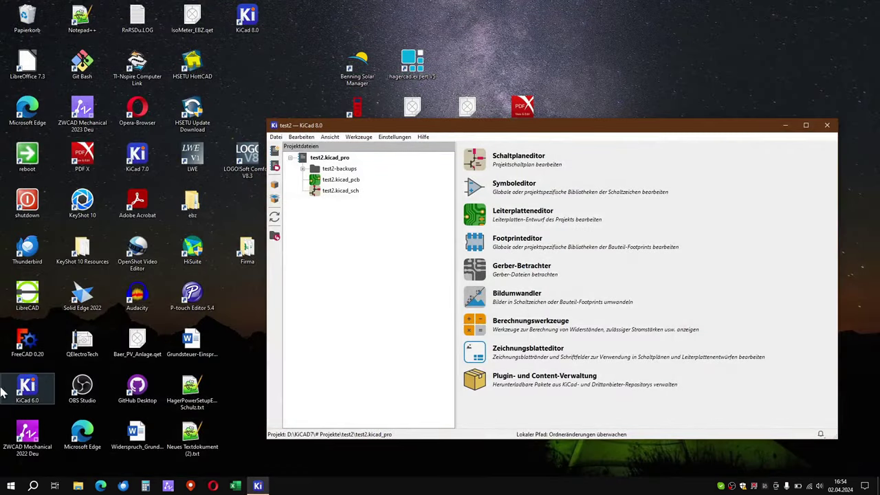
# Run the kicad-8.0.0-x86_64.exe installer from the Downloads folder in File Explorer.
pyautogui.click(78, 485)
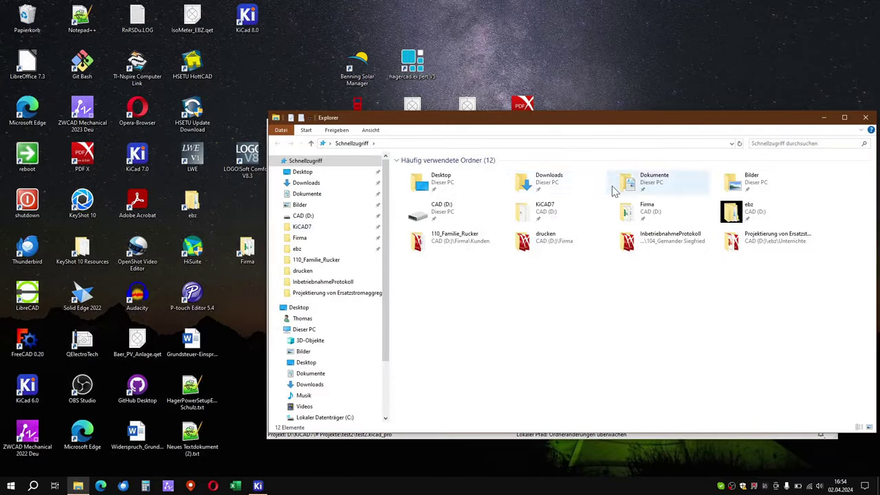
pyautogui.doubleClick(567, 191)
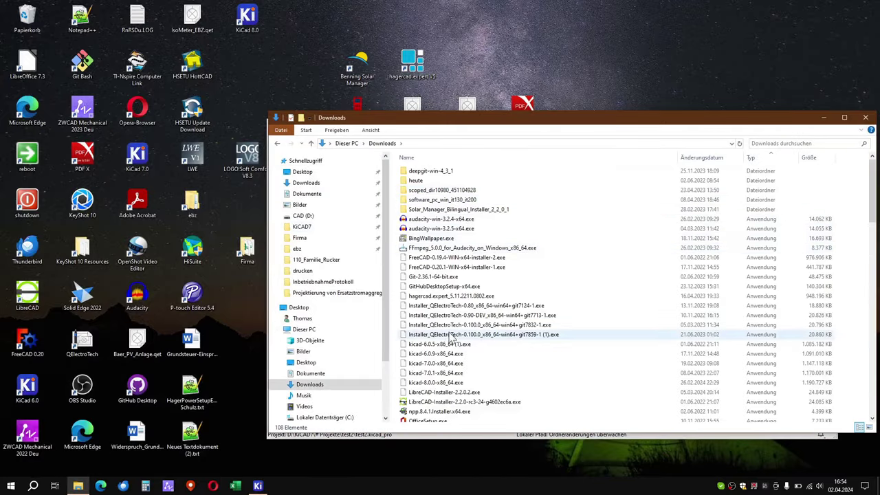
pyautogui.click(440, 383)
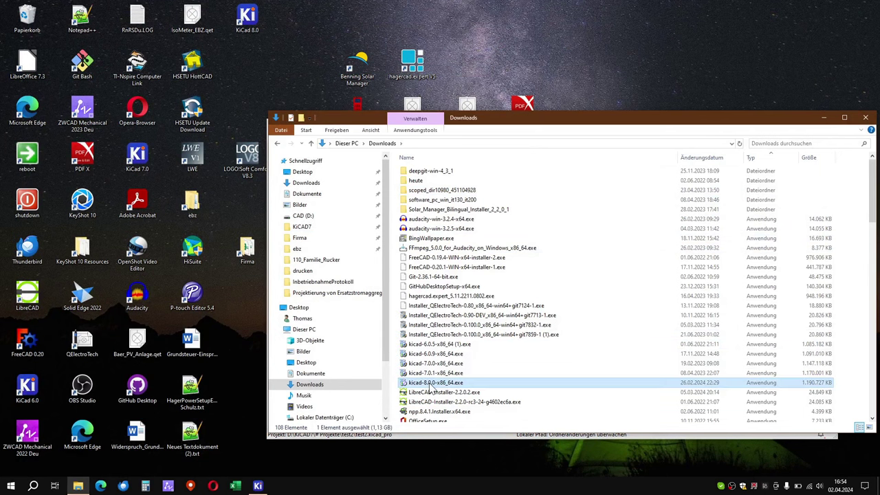
pyautogui.doubleClick(429, 383)
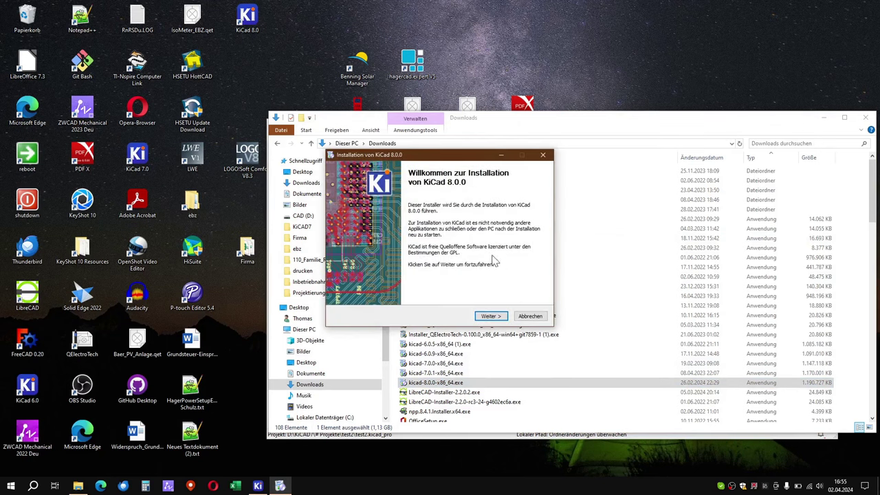
# Continue the KiCad 8.0.0 setup for all users up to component selection, clearing the Explorer and KiCad windows away.
pyautogui.click(500, 317)
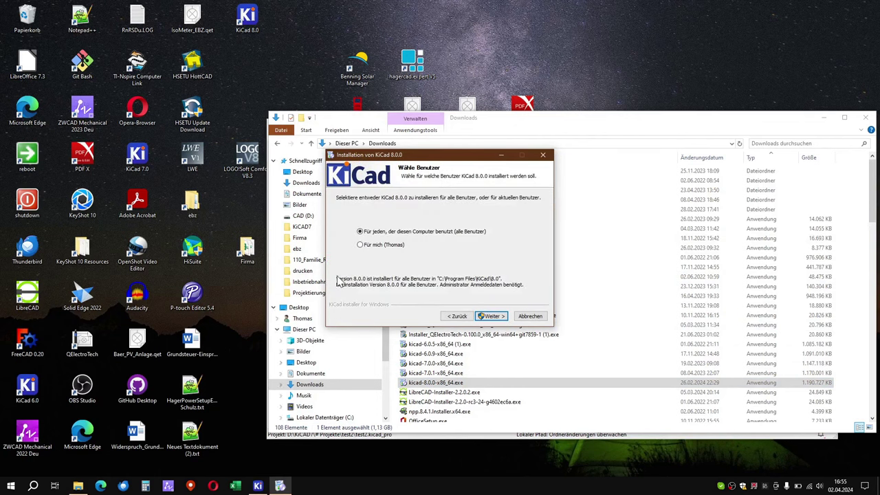
pyautogui.click(491, 317)
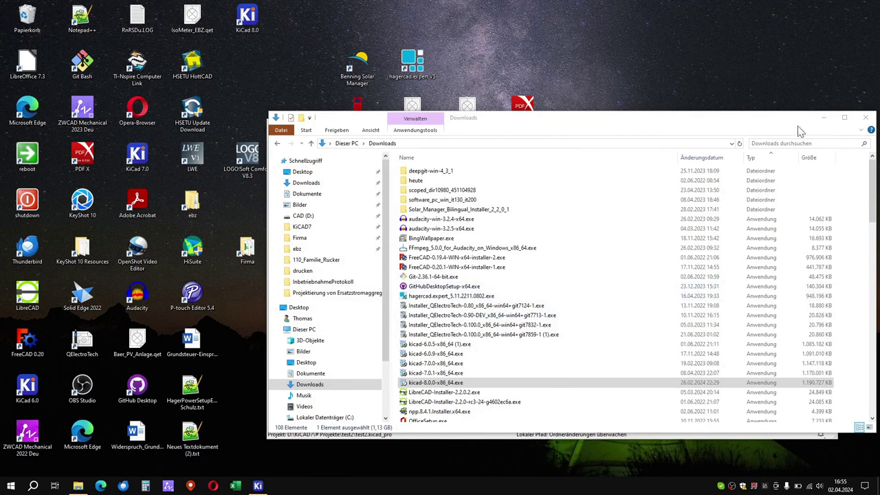
pyautogui.click(865, 119)
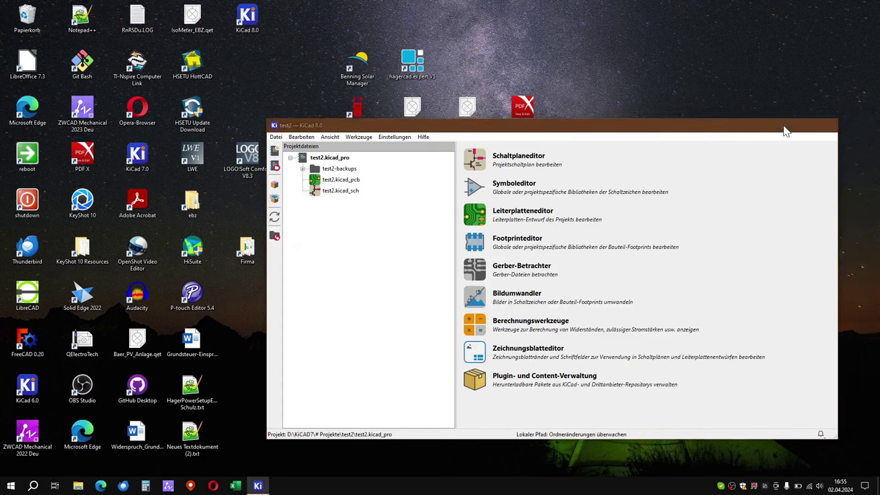
pyautogui.click(785, 125)
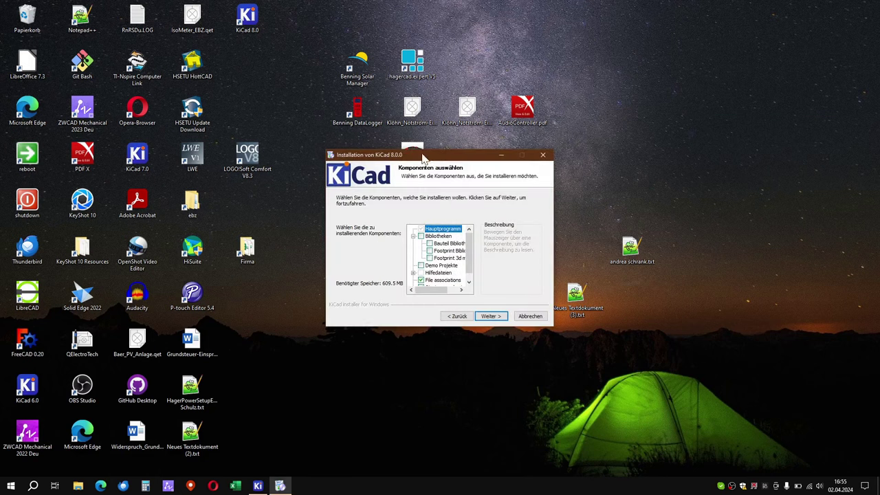
pyautogui.moveTo(426, 162); pyautogui.dragTo(339, 98)
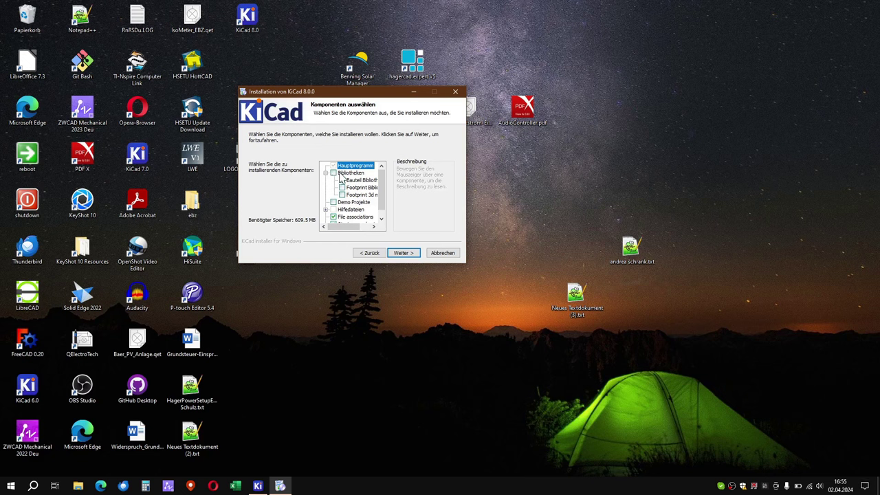
# Try including the Bibliotheken component group in the installation and exclude it again.
pyautogui.click(334, 173)
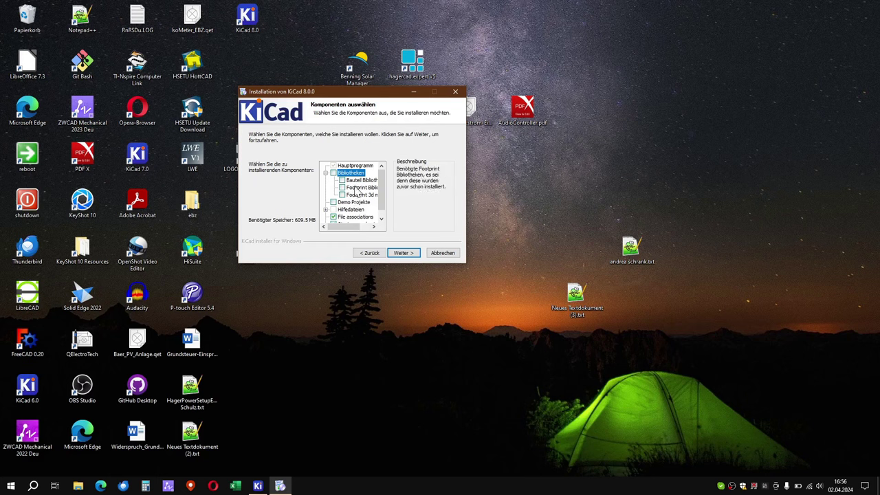
pyautogui.click(334, 173)
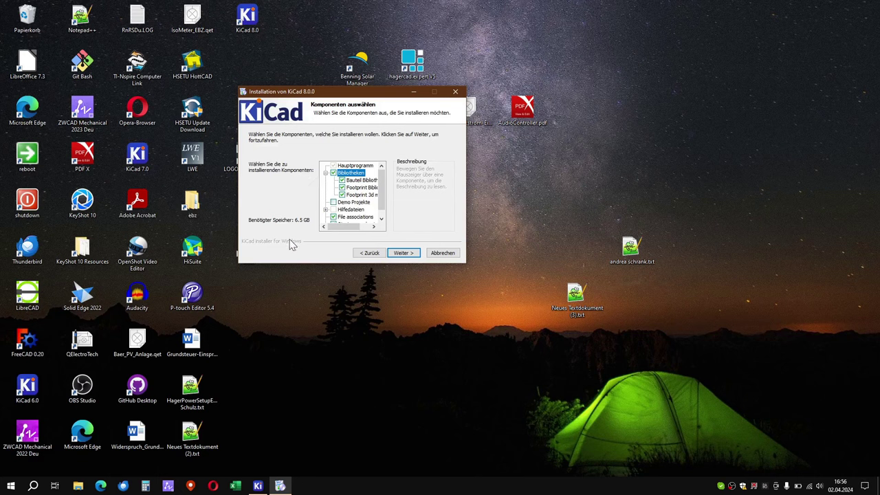
pyautogui.click(333, 173)
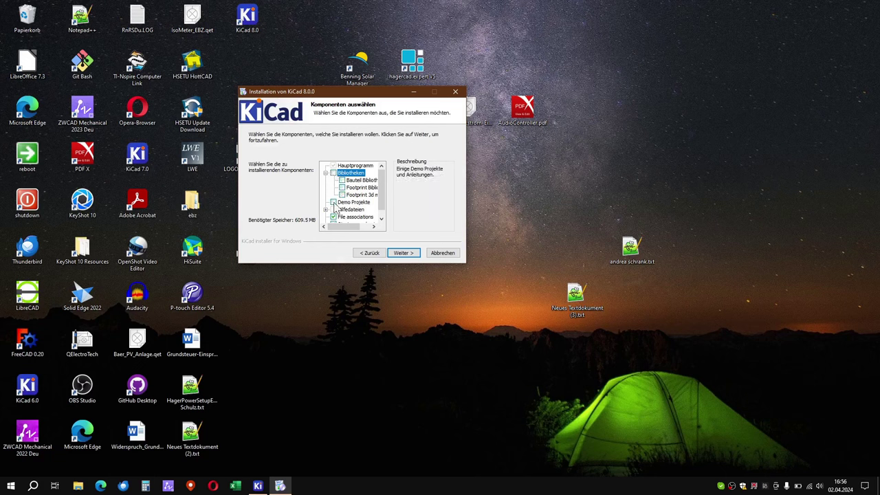
# Check the Demo Projekte component and the Hilfedateien languages such as Deutsch, and cancel the KiCad 8.0.0 installation.
pyautogui.click(333, 203)
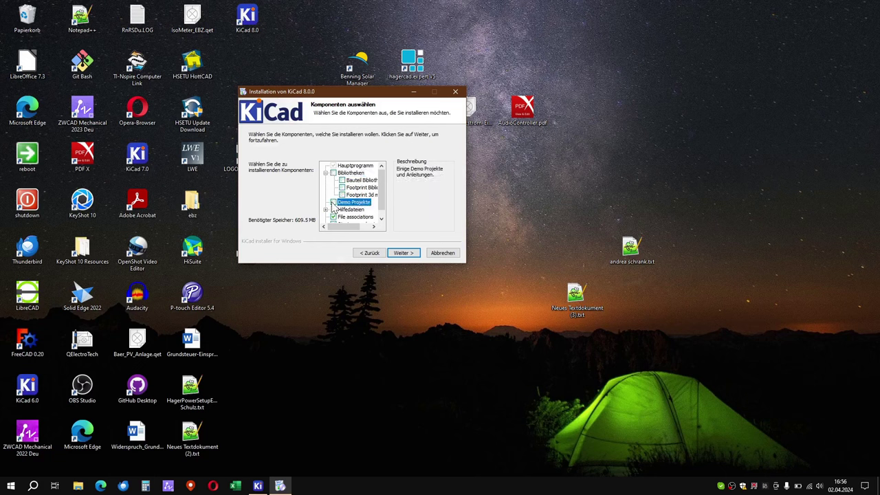
pyautogui.scroll(-1, 332, 206)
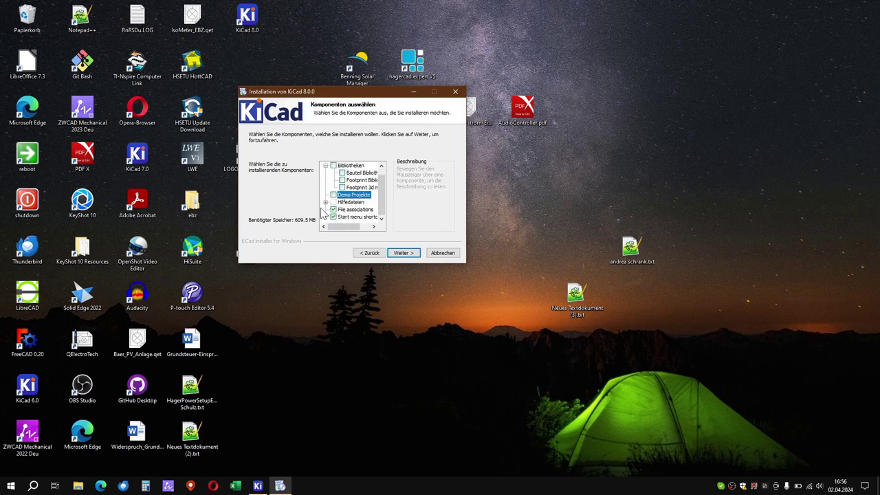
pyautogui.click(335, 203)
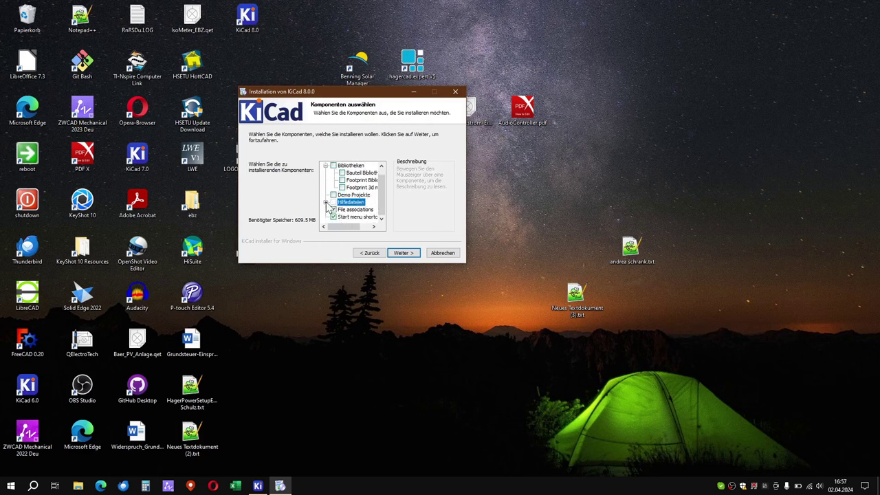
pyautogui.click(326, 203)
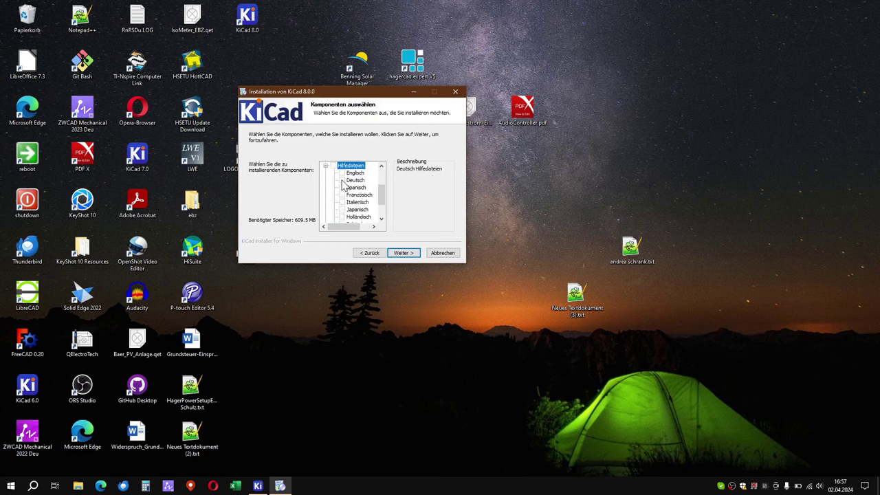
pyautogui.click(340, 181)
pyautogui.click(326, 166)
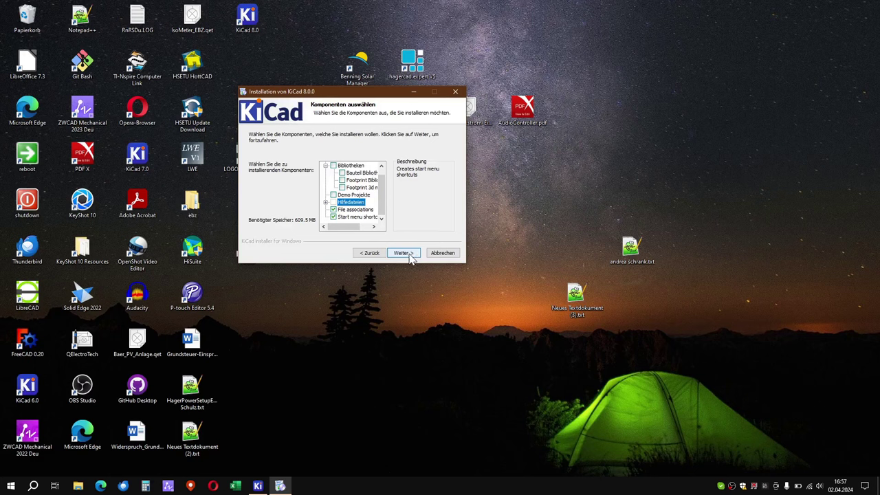
pyautogui.click(441, 256)
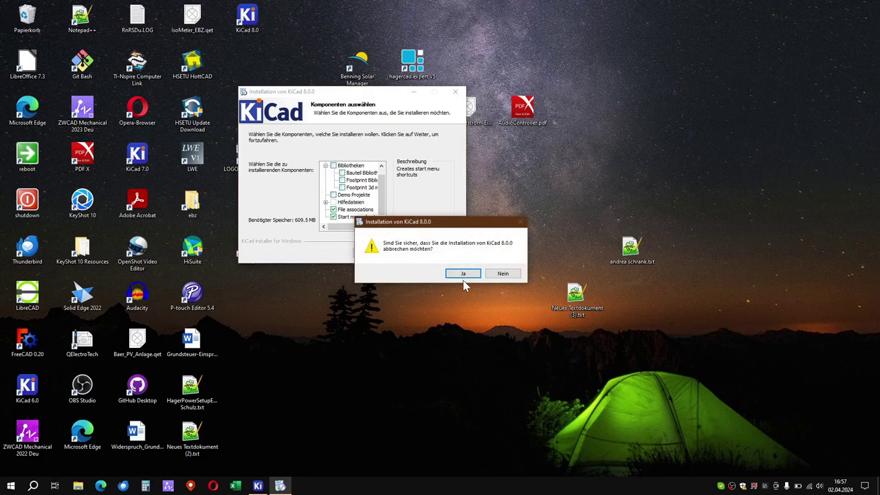
pyautogui.click(462, 275)
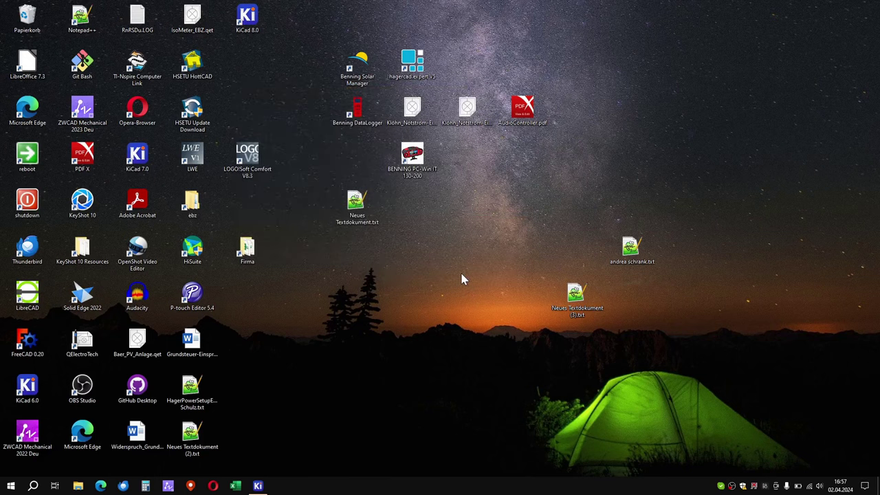
# Open KiCad 8.0 from the desktop and show the details of the available update.
pyautogui.doubleClick(249, 20)
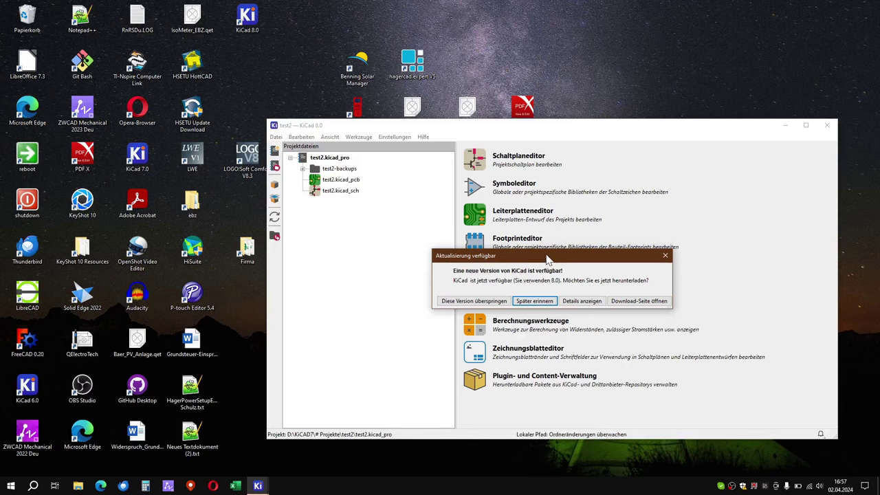
pyautogui.moveTo(548, 259); pyautogui.dragTo(448, 215)
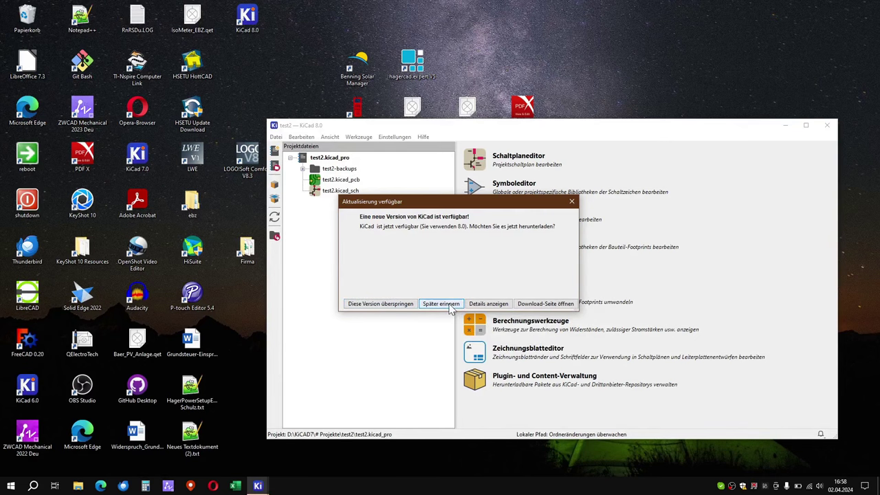
pyautogui.click(490, 305)
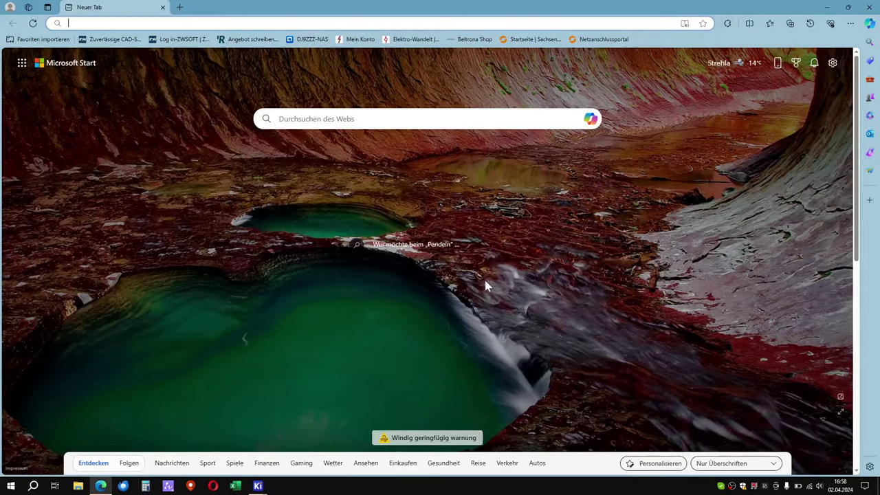
pyautogui.scroll(-3, 252, 258)
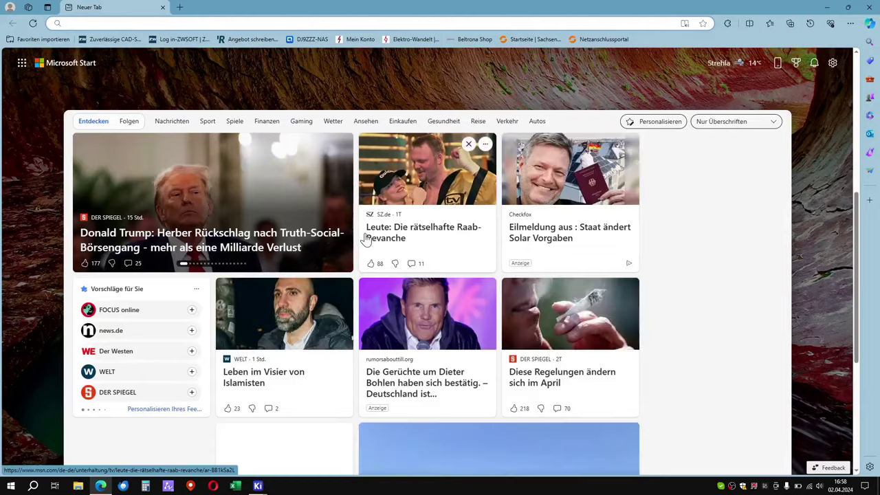
pyautogui.scroll(-5, 361, 238)
pyautogui.scroll(-12, 360, 238)
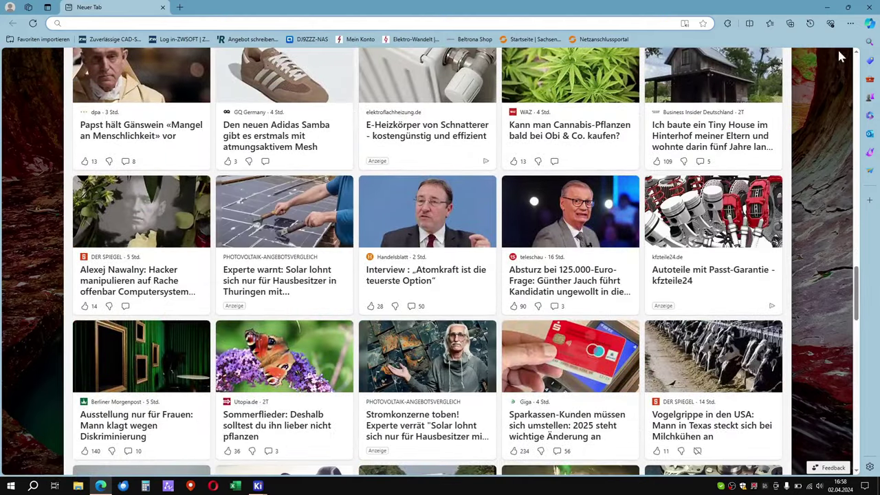
# Close the update details page, look at the download page offered by the KiCad update notice, and minimize the browser.
pyautogui.click(871, 13)
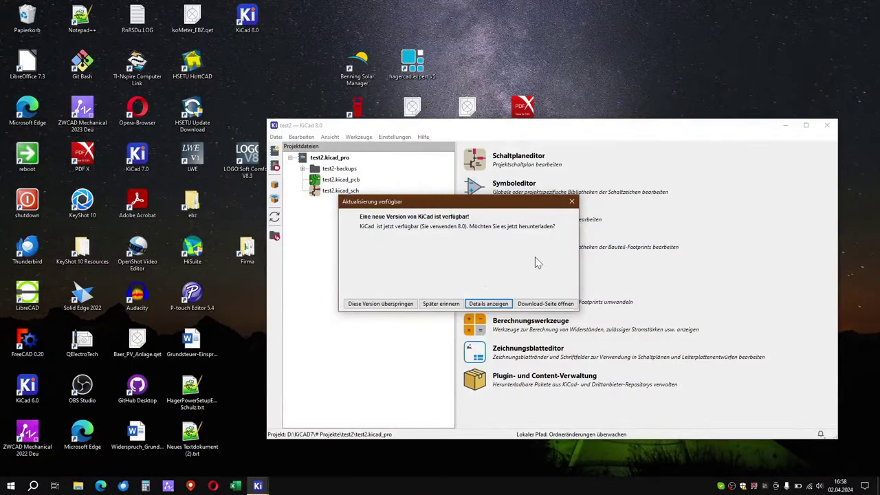
pyautogui.click(535, 305)
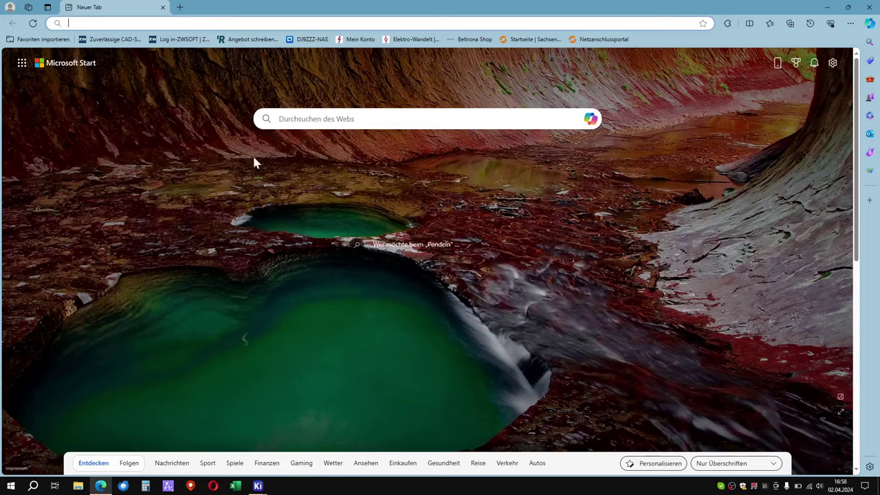
pyautogui.scroll(-5, 183, 236)
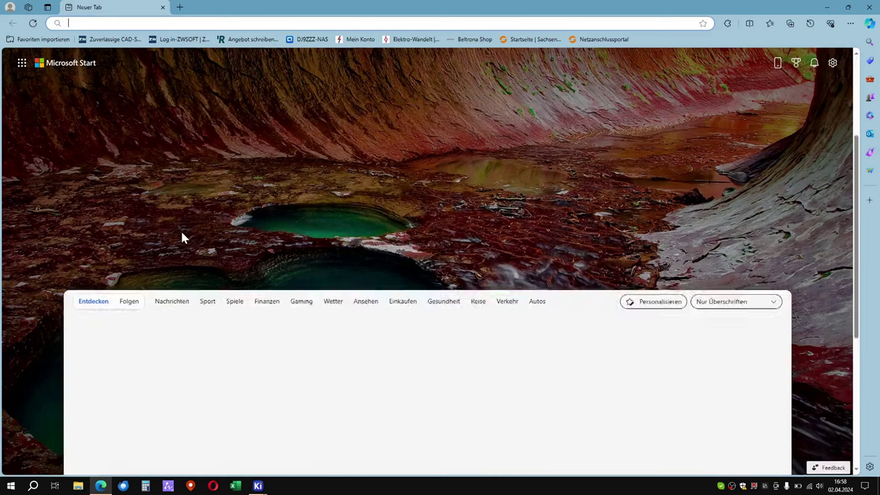
pyautogui.scroll(5, 180, 238)
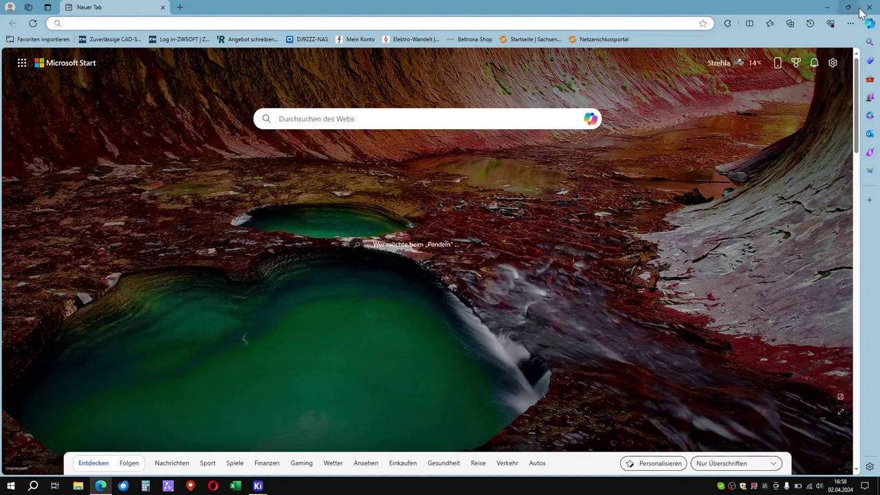
pyautogui.click(827, 7)
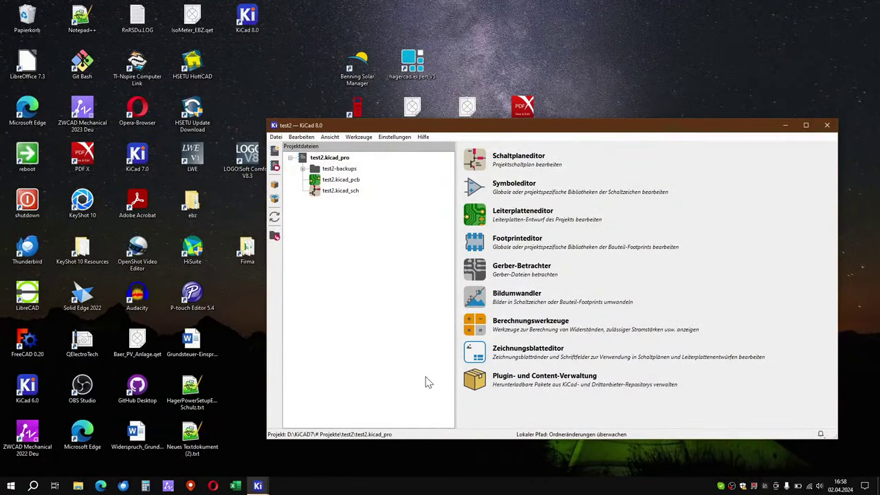
# Close all open KiCad 8.0 windows of the test2 project.
pyautogui.click(258, 485)
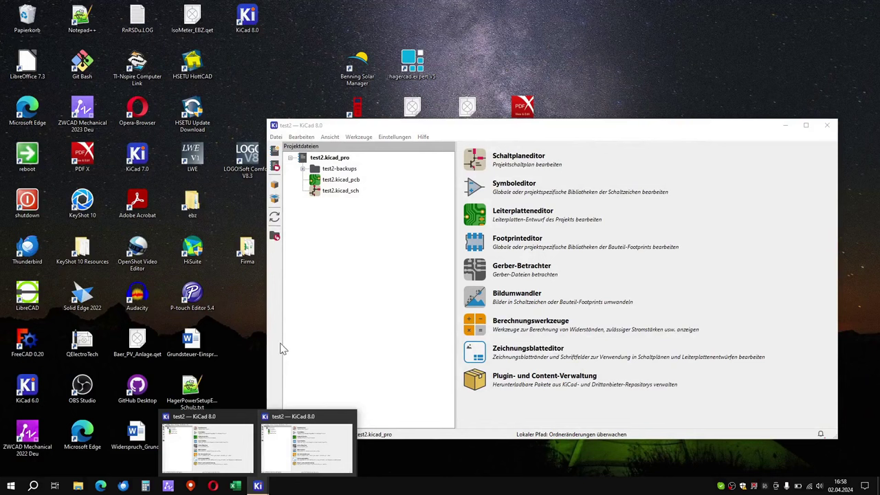
pyautogui.click(394, 355)
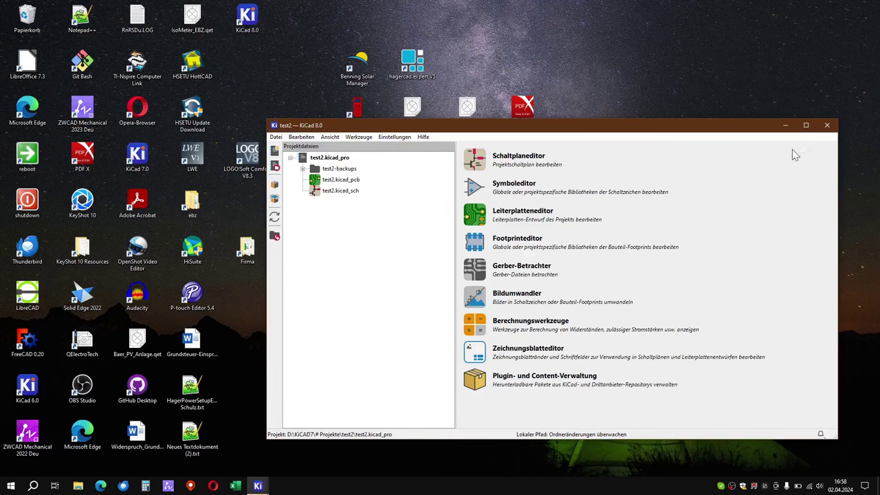
pyautogui.click(828, 127)
pyautogui.click(828, 126)
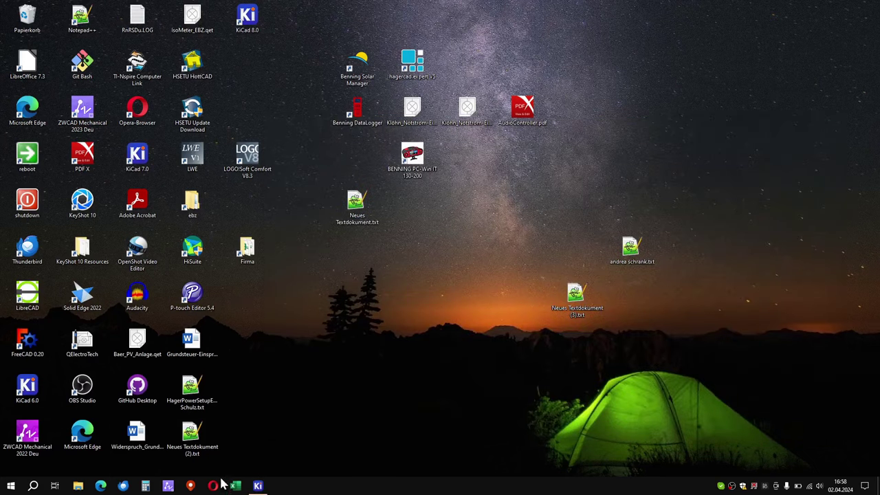
pyautogui.click(258, 485)
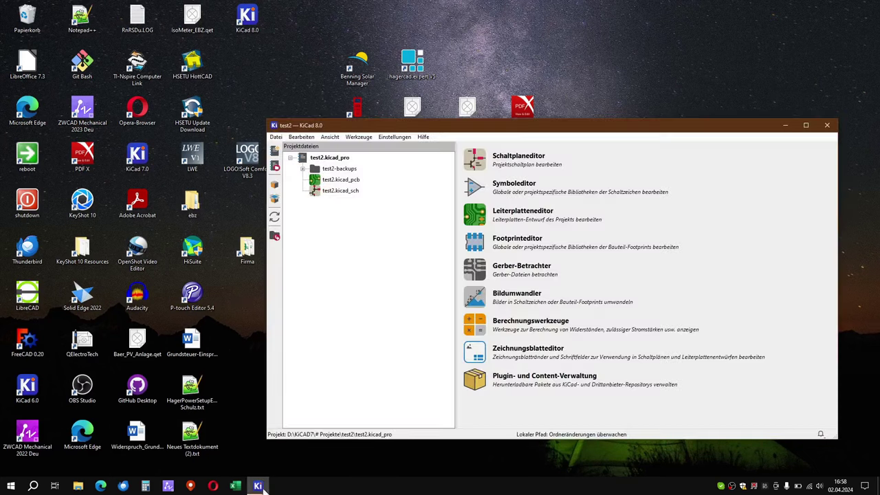
pyautogui.click(828, 127)
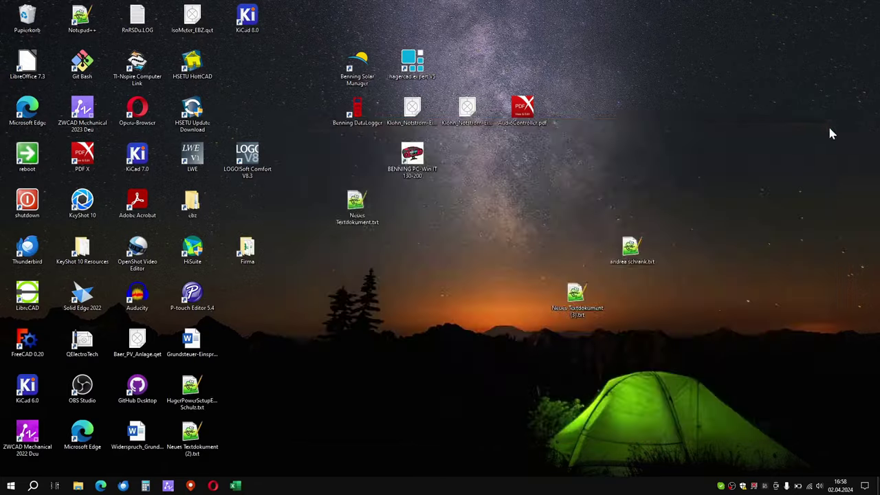
# Restart KiCad 8.0 from the desktop, postpone the update reminder, and move the project window clear of the desktop icons.
pyautogui.doubleClick(248, 20)
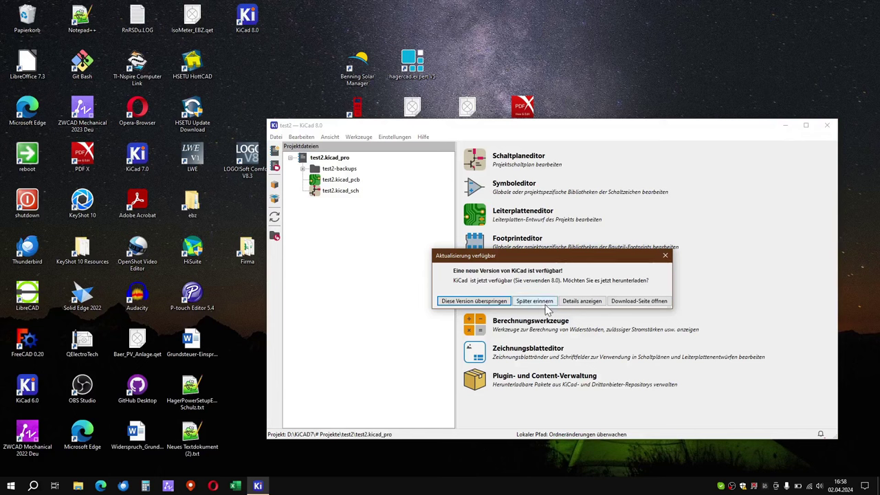
pyautogui.click(535, 301)
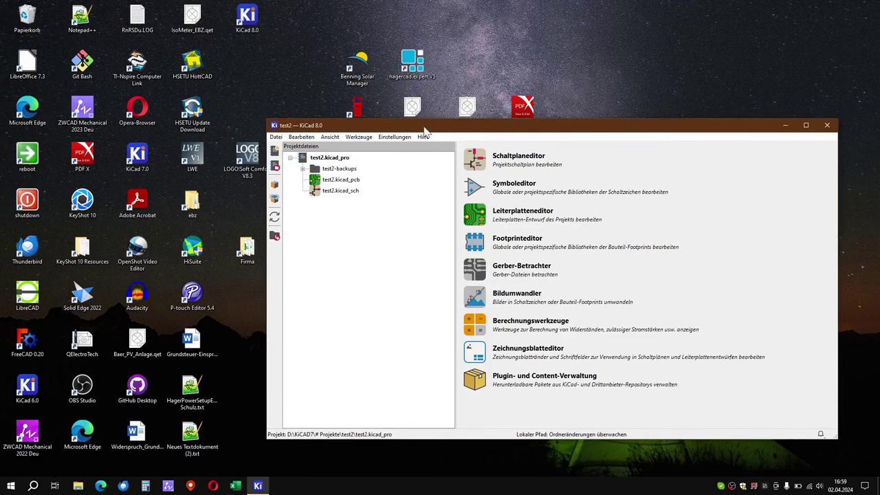
pyautogui.moveTo(433, 134); pyautogui.dragTo(362, 75)
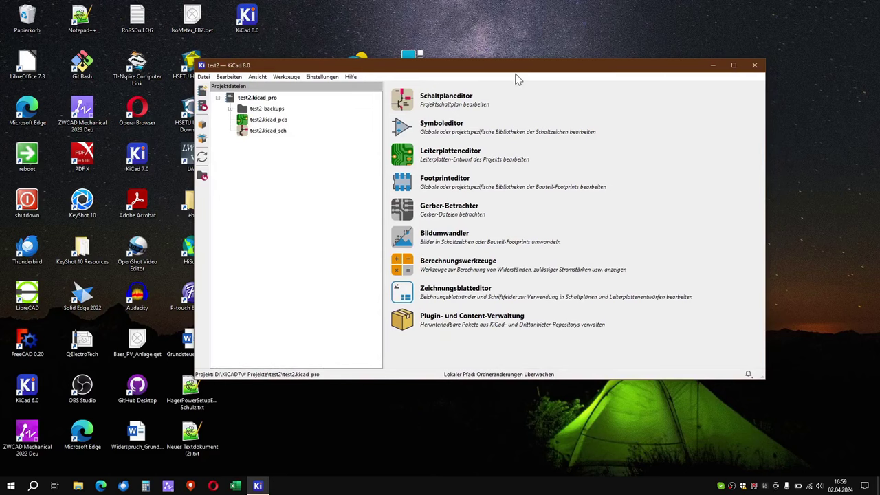
pyautogui.moveTo(517, 73); pyautogui.dragTo(608, 31)
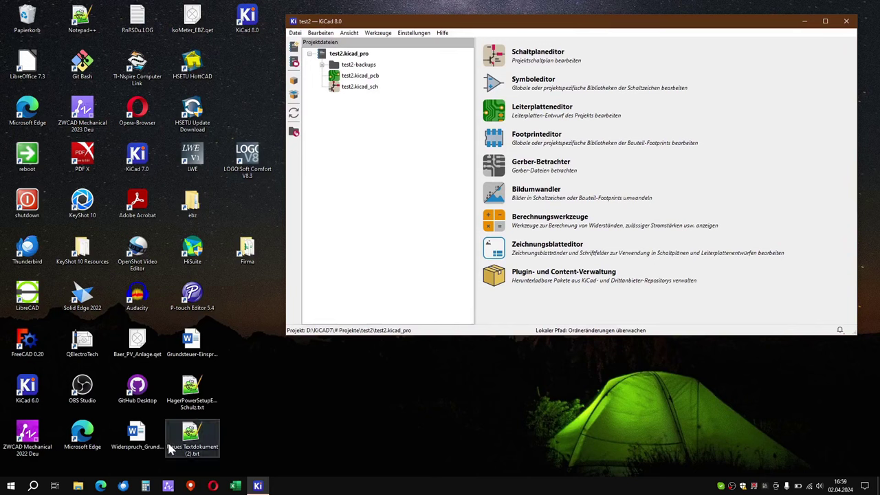
# Switch to a maximized File Explorer and browse the KiCad folder in Dokumente, viewing the 6.0 and 8.0 version folders.
pyautogui.click(78, 487)
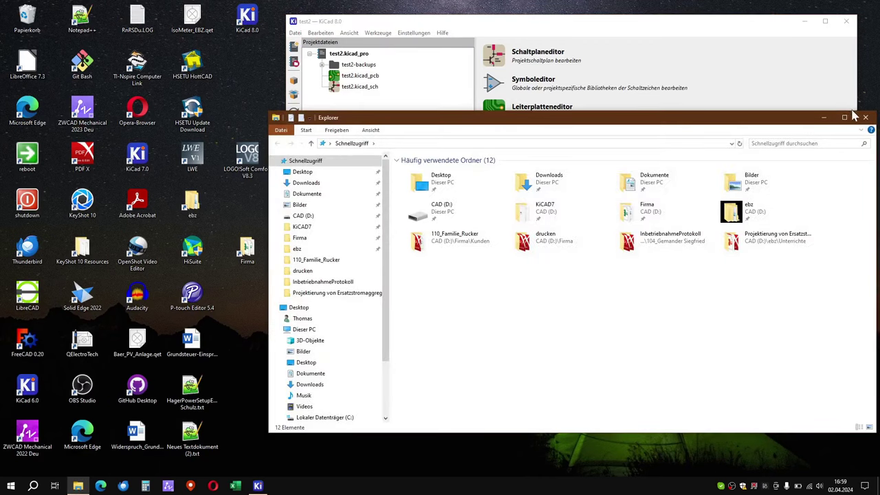
pyautogui.click(845, 118)
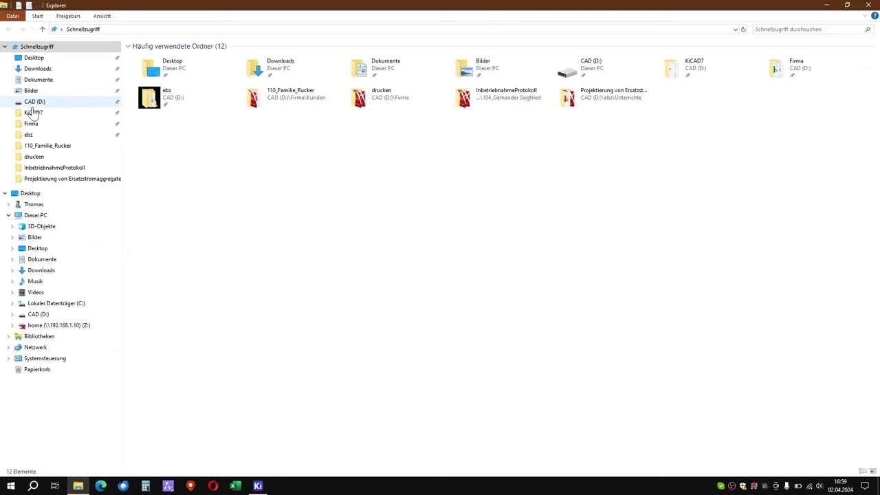
pyautogui.click(36, 82)
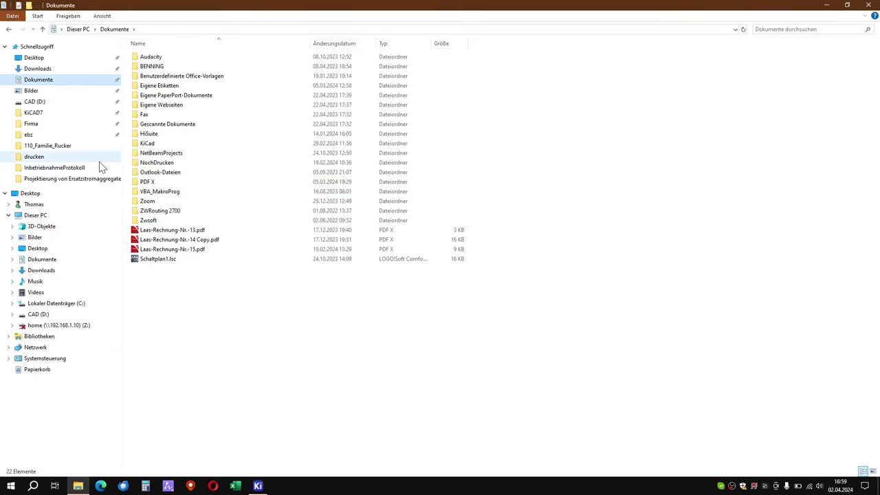
pyautogui.doubleClick(151, 144)
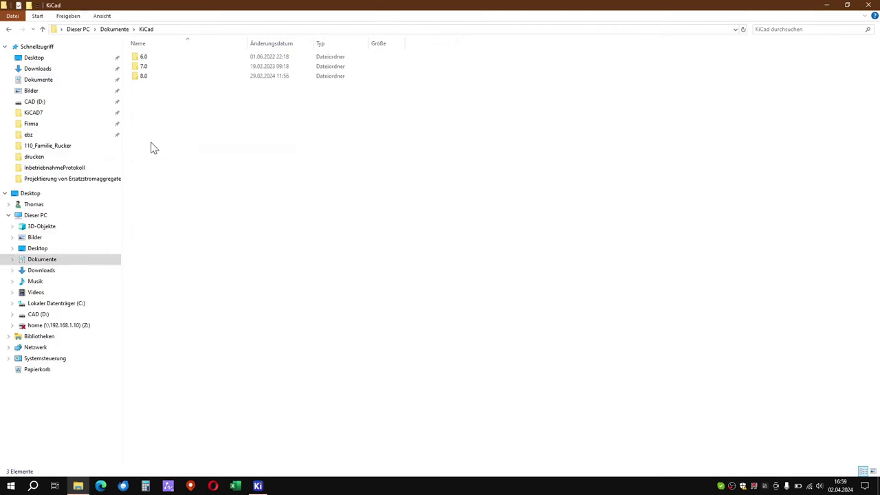
pyautogui.doubleClick(145, 65)
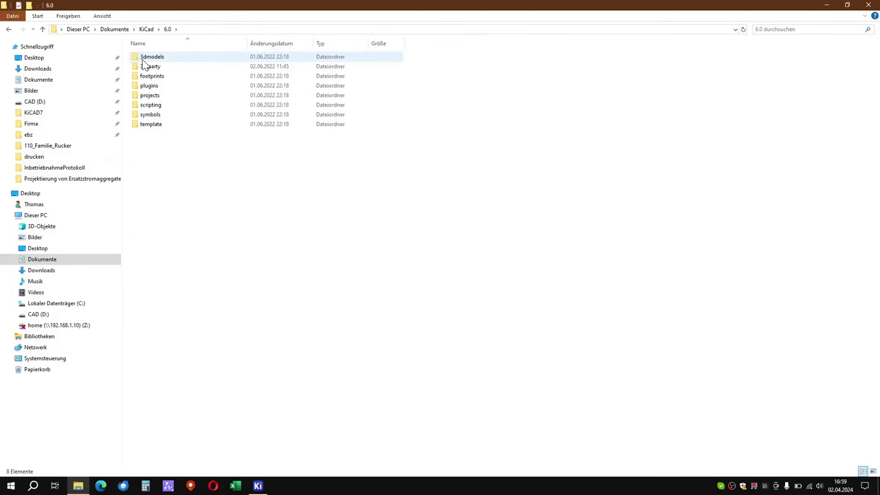
pyautogui.click(146, 29)
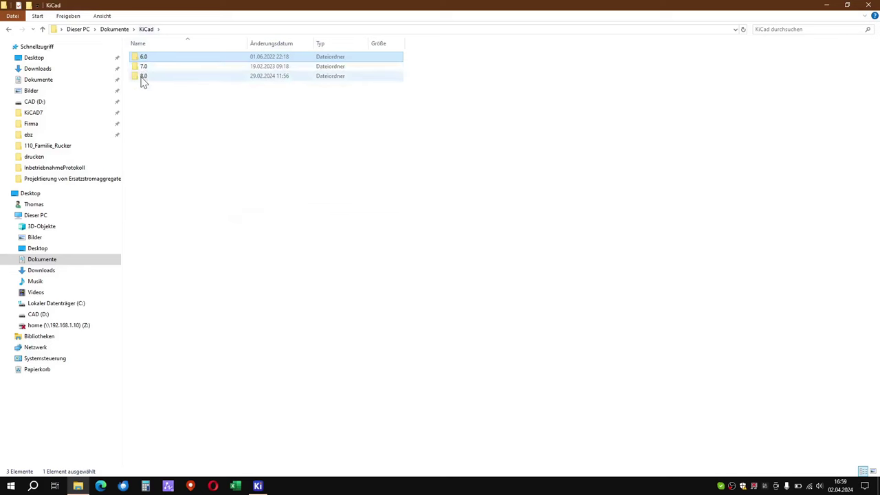
pyautogui.doubleClick(143, 76)
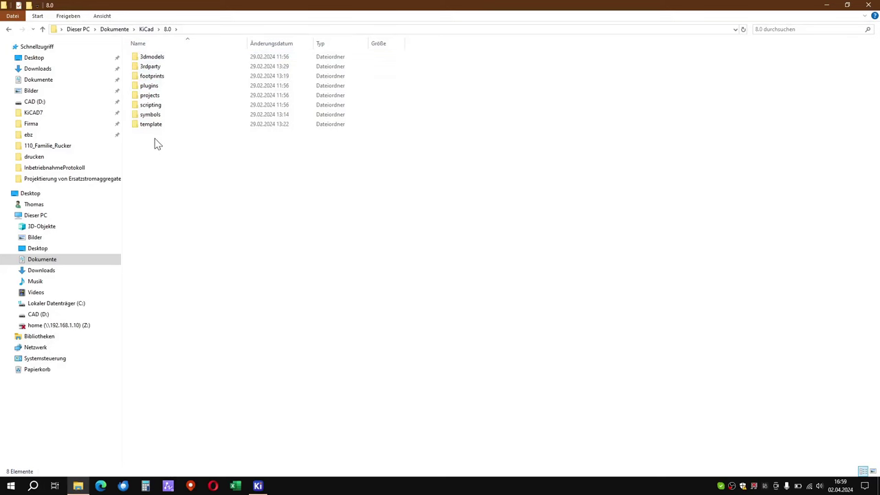
# Inspect the projects folder and the plugins folder inside scripting, and return to the 8.0 folder.
pyautogui.doubleClick(150, 97)
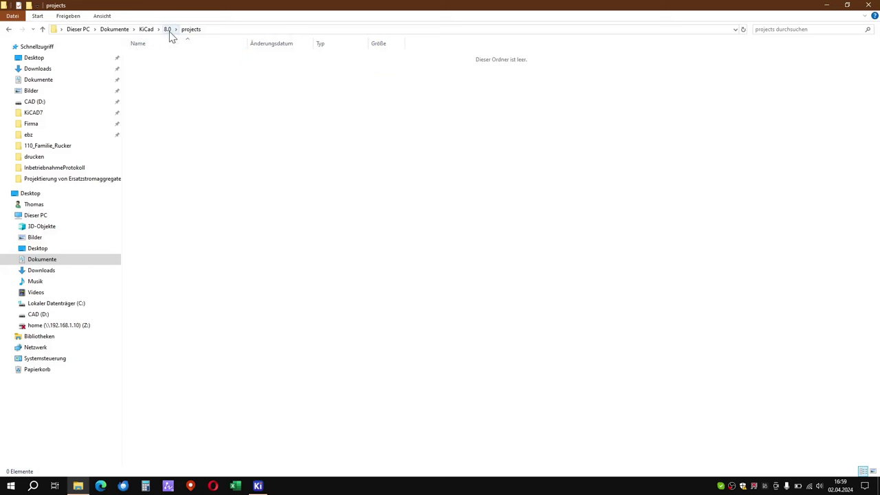
pyautogui.click(169, 31)
pyautogui.click(159, 108)
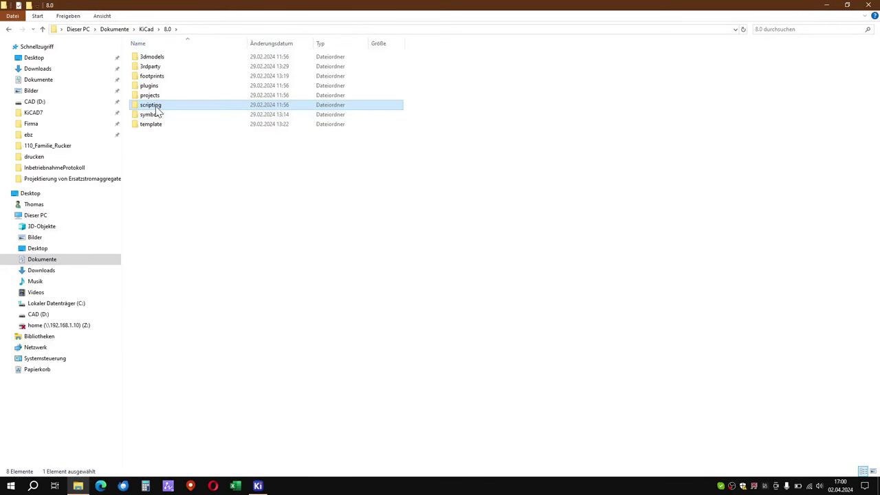
pyautogui.doubleClick(157, 109)
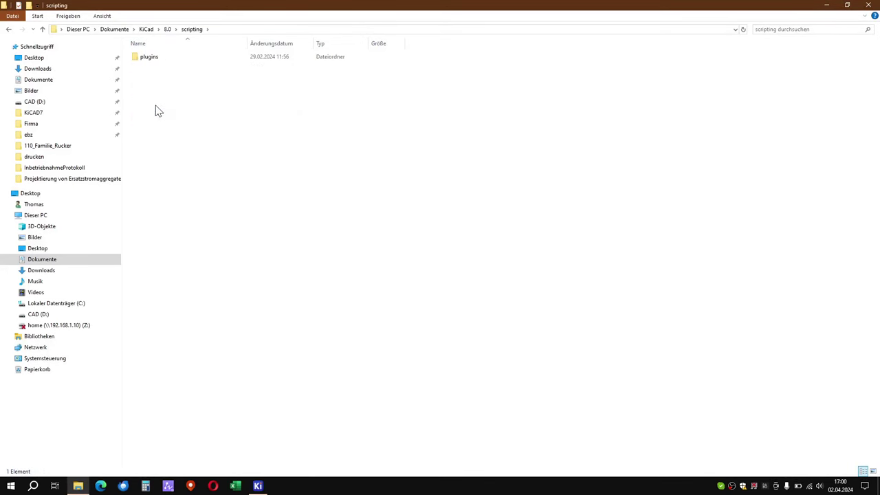
pyautogui.doubleClick(152, 63)
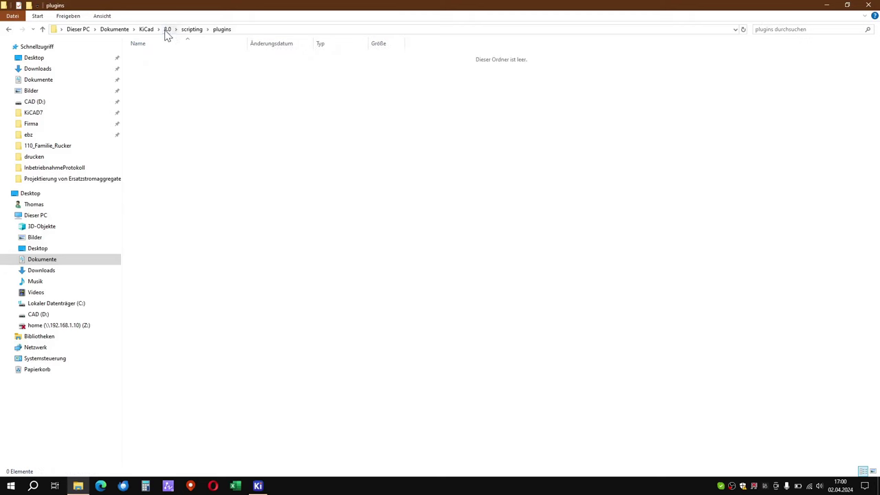
pyautogui.click(166, 31)
# Point out the symbols, footprints, 3dmodels and 3rdparty folders in the KiCad 8.0 user folder.
pyautogui.click(156, 116)
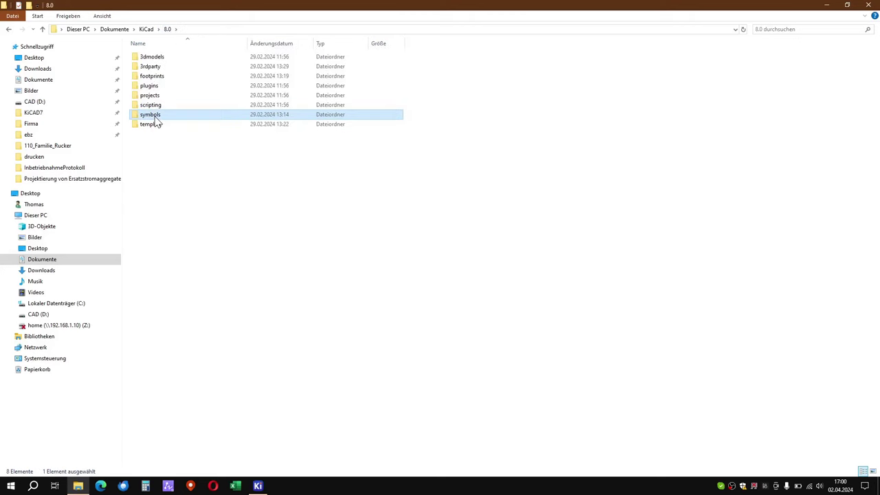
pyautogui.click(154, 116)
pyautogui.click(161, 159)
pyautogui.click(161, 159)
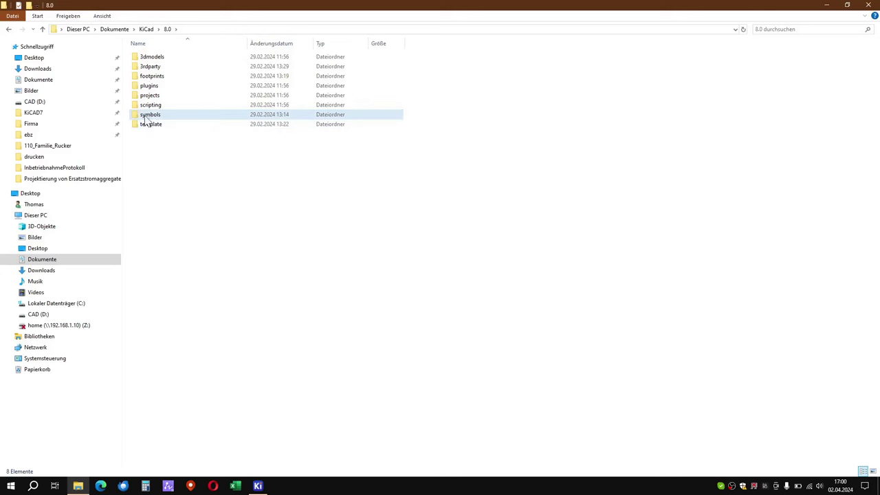
pyautogui.click(155, 78)
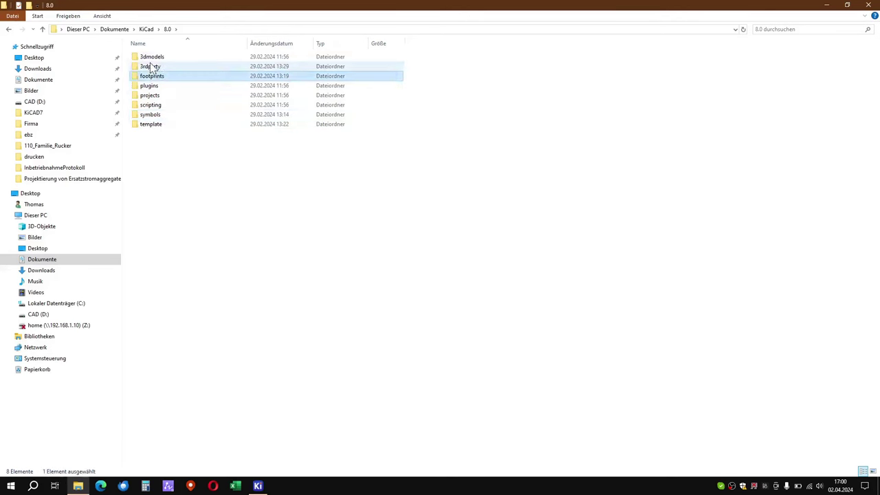
pyautogui.click(152, 60)
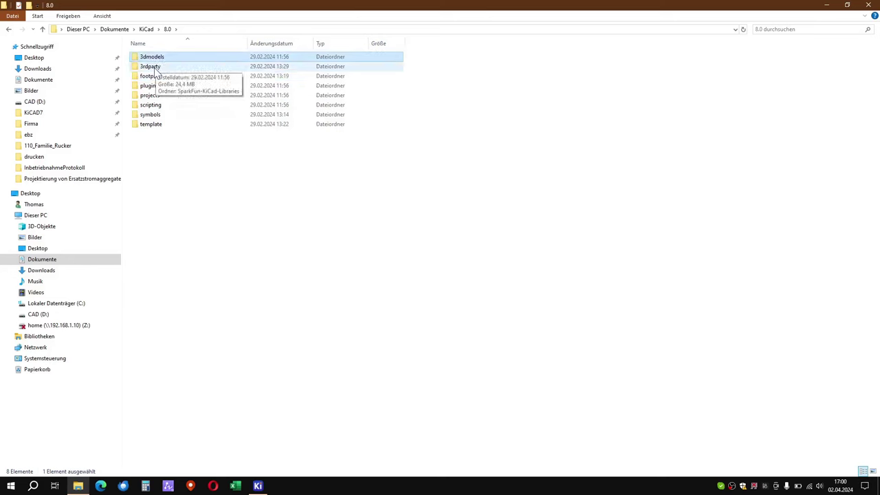
pyautogui.click(154, 68)
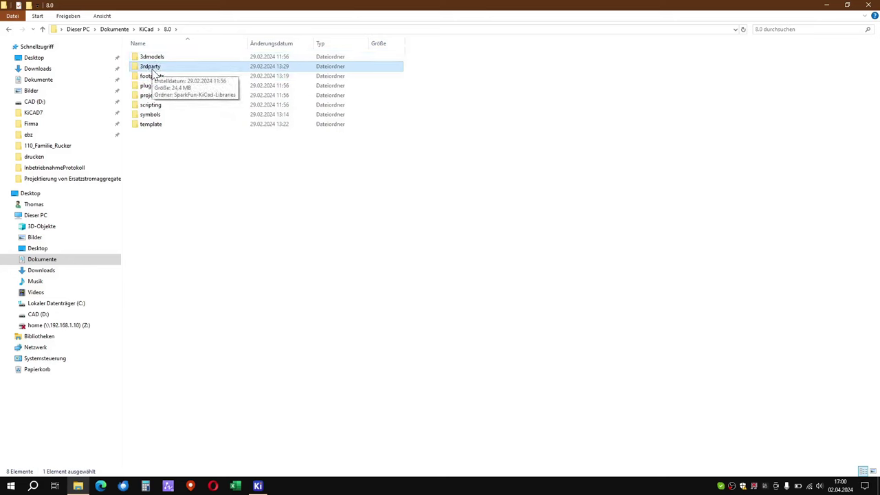
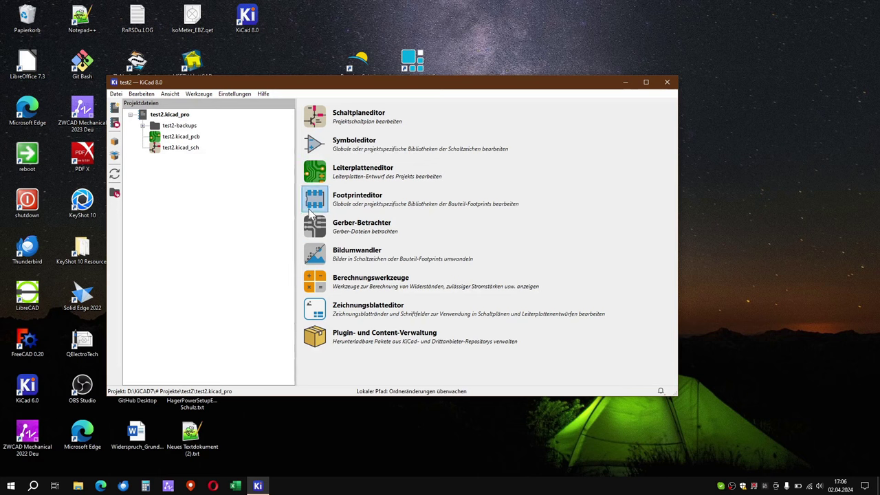
# Open KiCad's Berechnungswerkzeuge and view the Leiterbahnbreite, Wellenlänge and E-Serie pages.
pyautogui.click(323, 278)
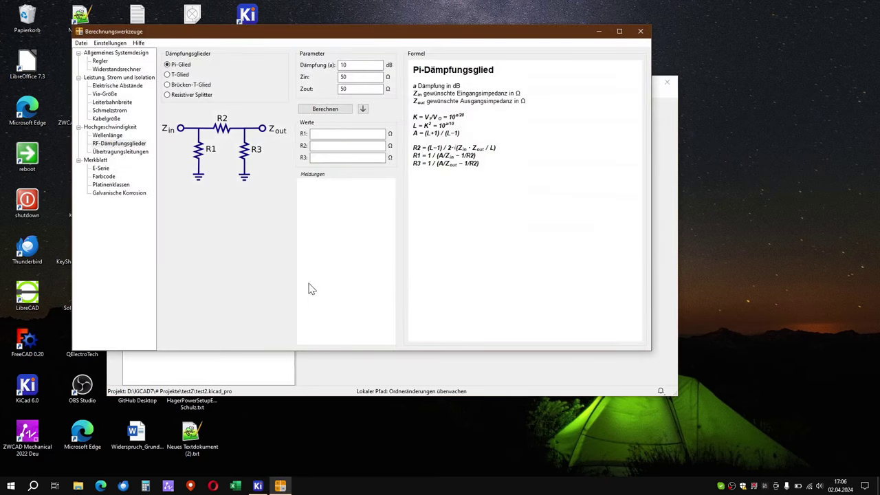
pyautogui.click(107, 104)
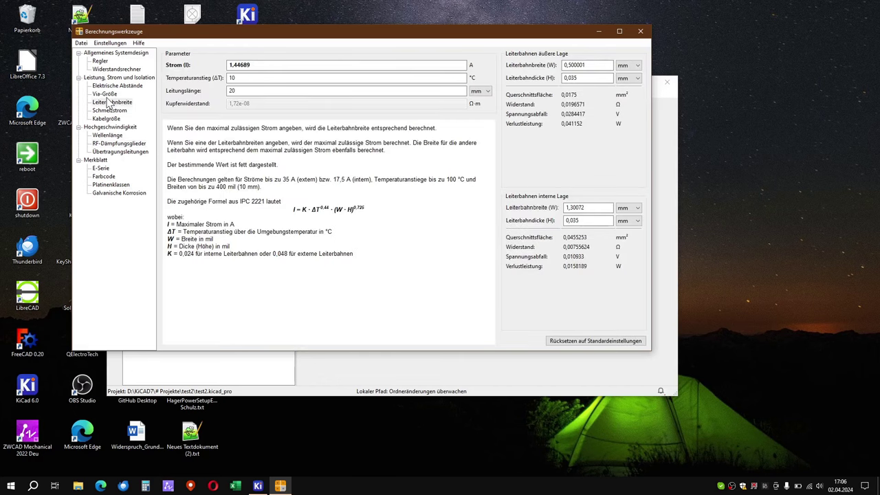
pyautogui.click(99, 137)
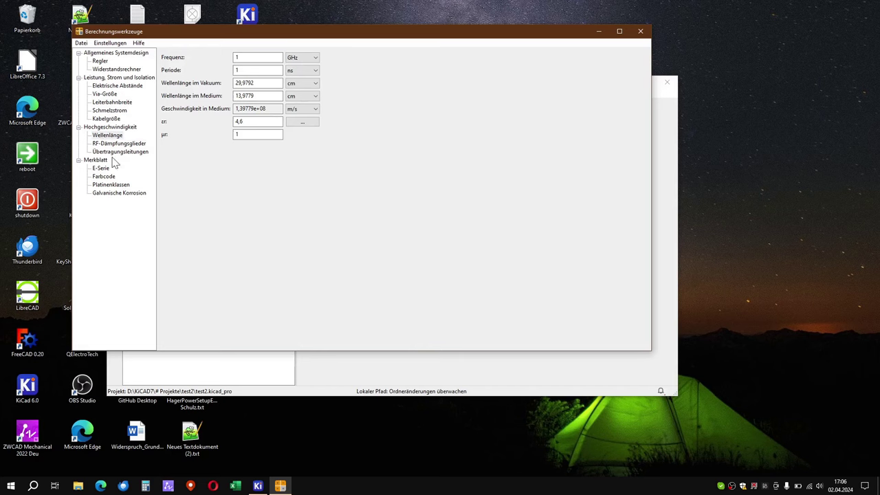
pyautogui.click(102, 169)
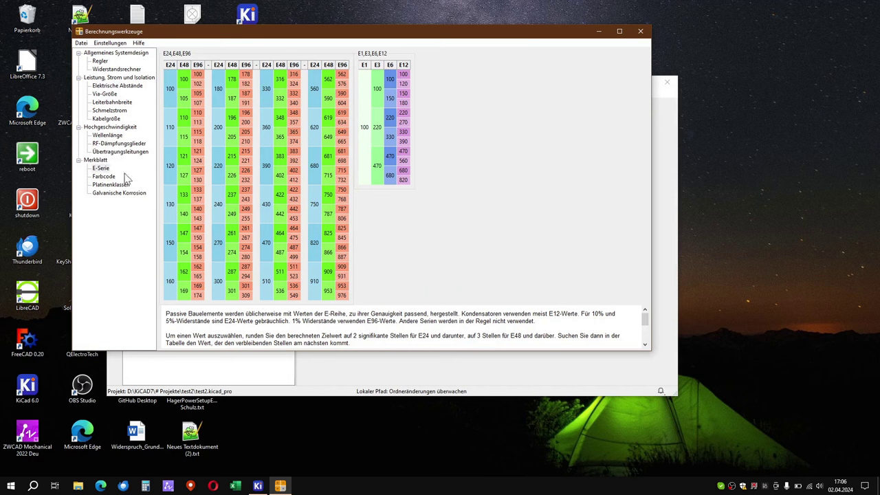
# View the Farbcode, Platinenklassen and Galvanische Korrosion reference pages, and close the Berechnungswerkzeuge.
pyautogui.click(100, 176)
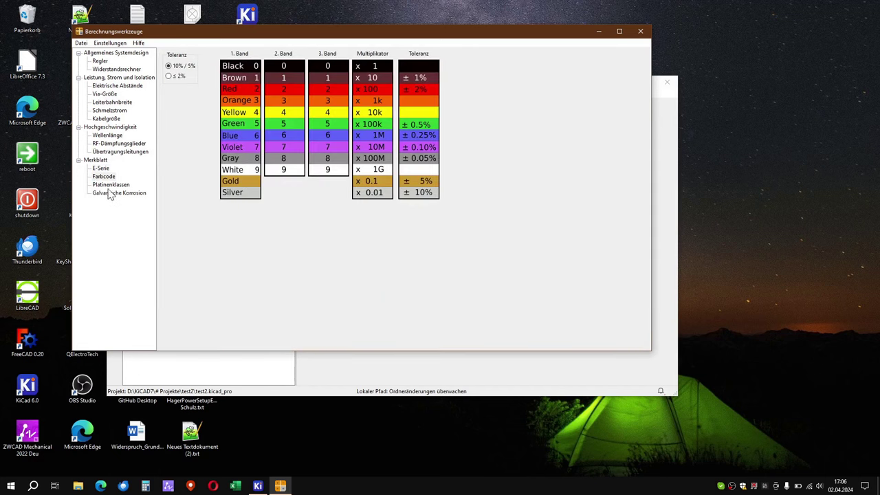
pyautogui.click(110, 186)
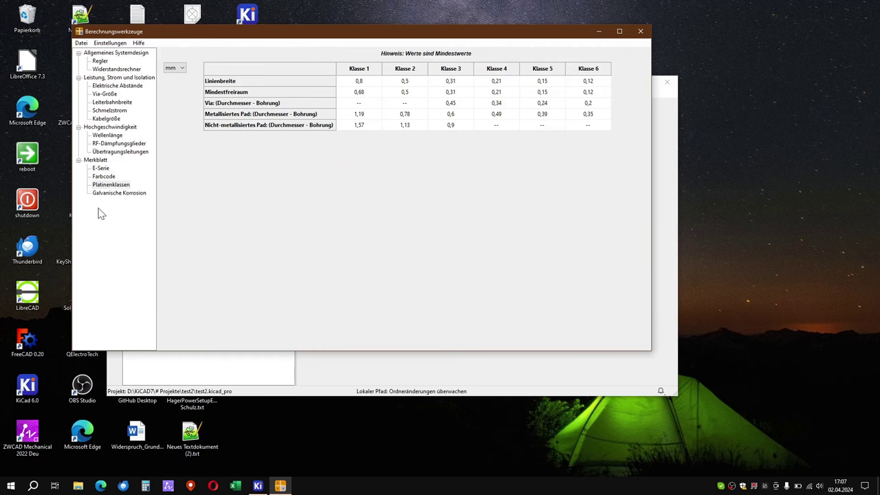
pyautogui.click(102, 195)
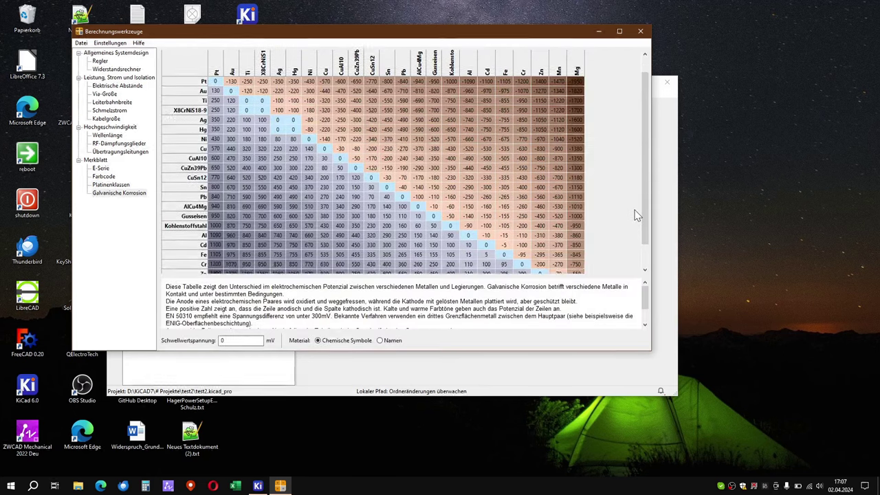
pyautogui.scroll(-1, 634, 214)
pyautogui.scroll(1, 597, 221)
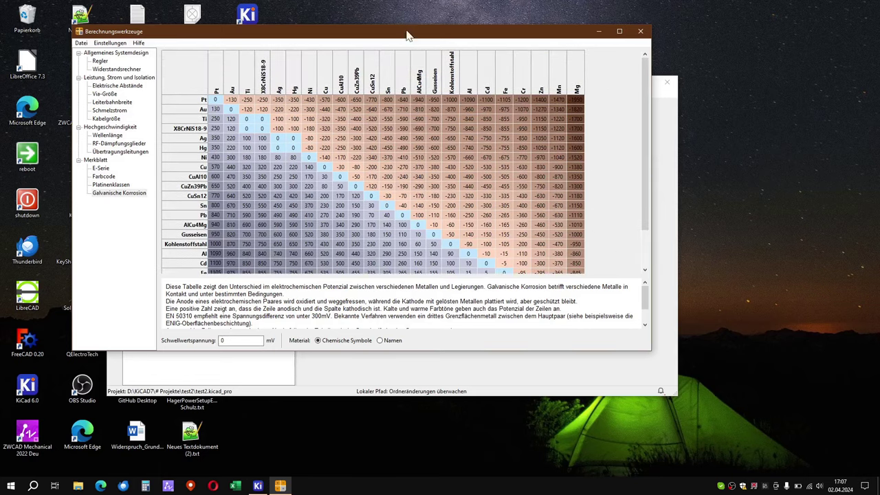
pyautogui.click(639, 33)
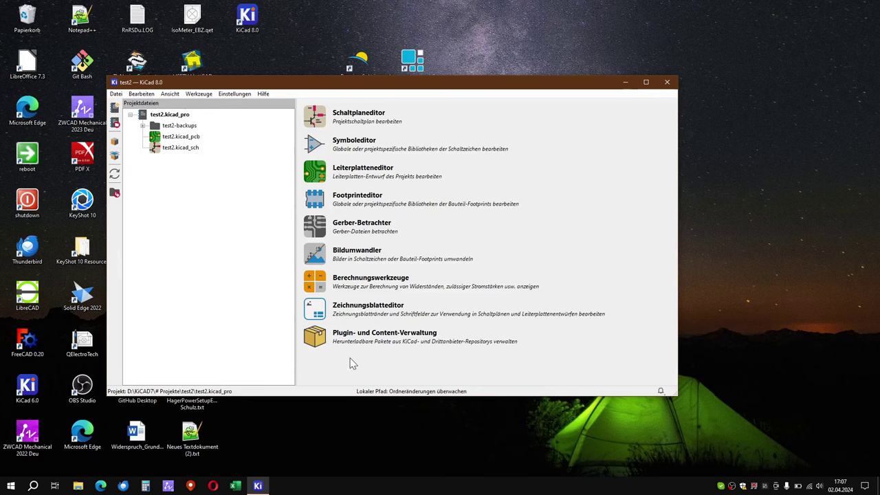
# Open the Zeichnungsblatteditor to view the default drawing sheet, and close it again.
pyautogui.click(314, 315)
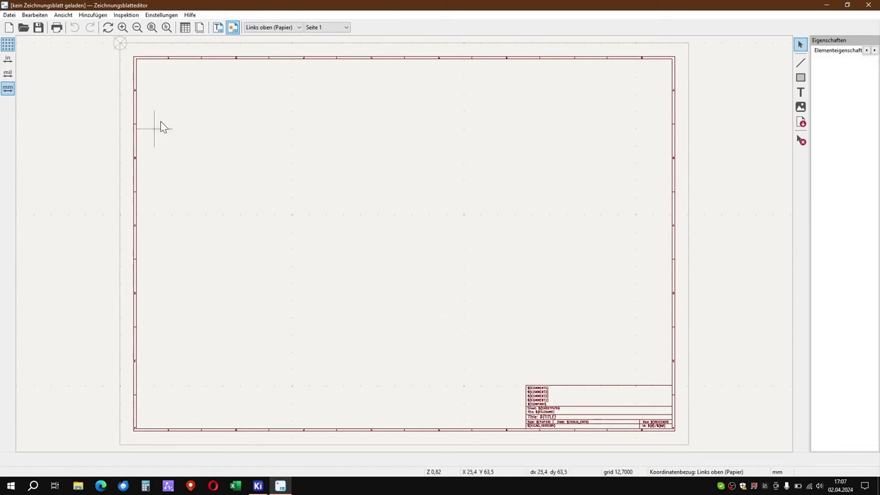
pyautogui.click(872, 5)
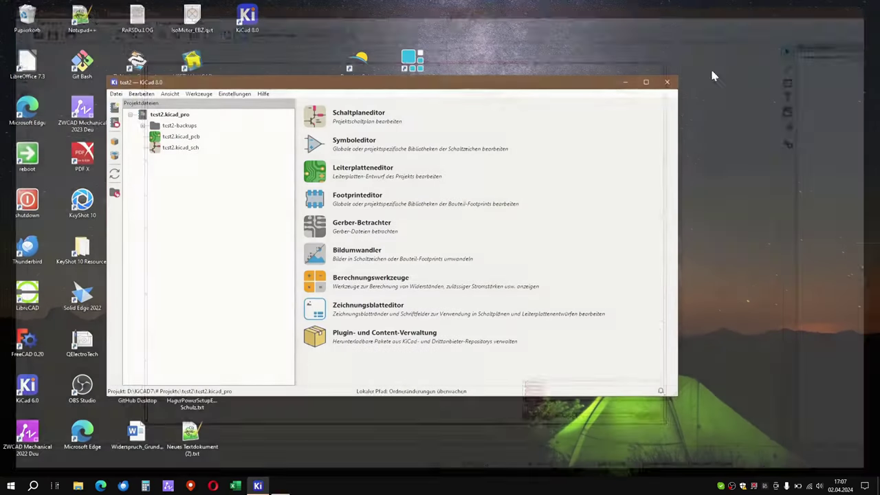
# Open the Plugin- und Content-Verwaltung and enlarge its window vertically to show more packages.
pyautogui.click(312, 345)
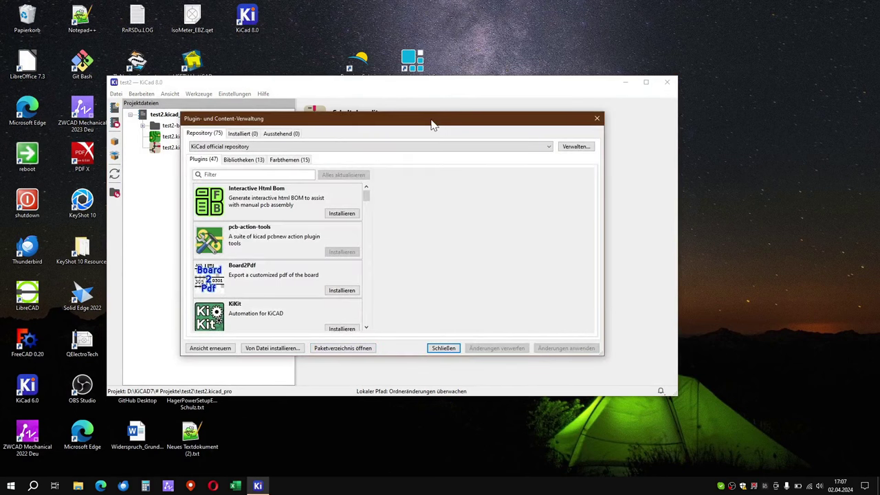
pyautogui.moveTo(432, 112); pyautogui.dragTo(410, 4)
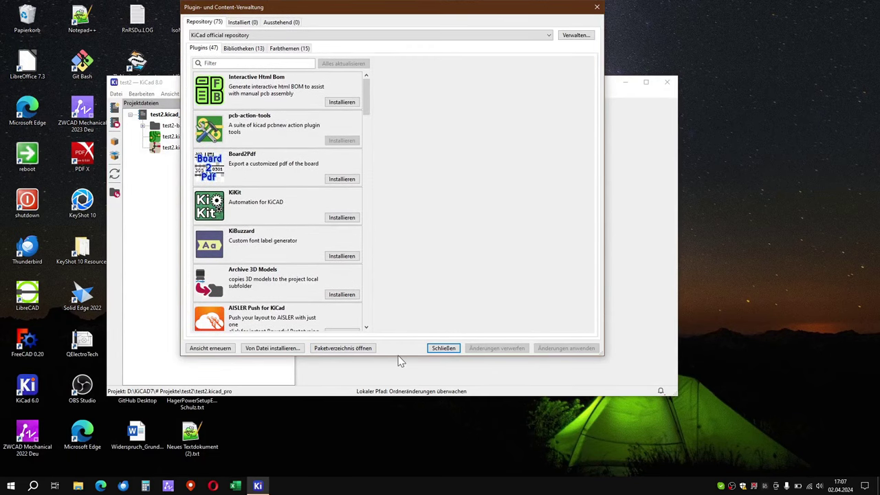
pyautogui.moveTo(401, 355); pyautogui.dragTo(395, 424)
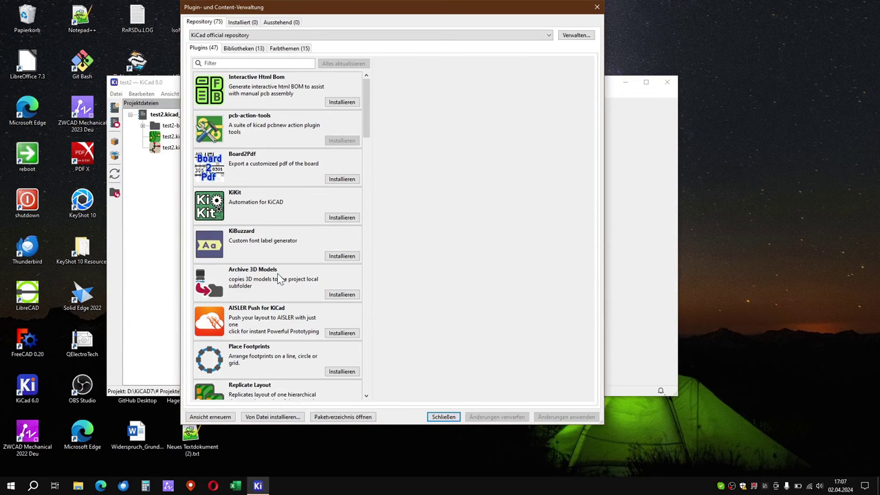
# Browse the Bibliotheken and Farbthemen offered in the KiCad official repository.
pyautogui.click(239, 48)
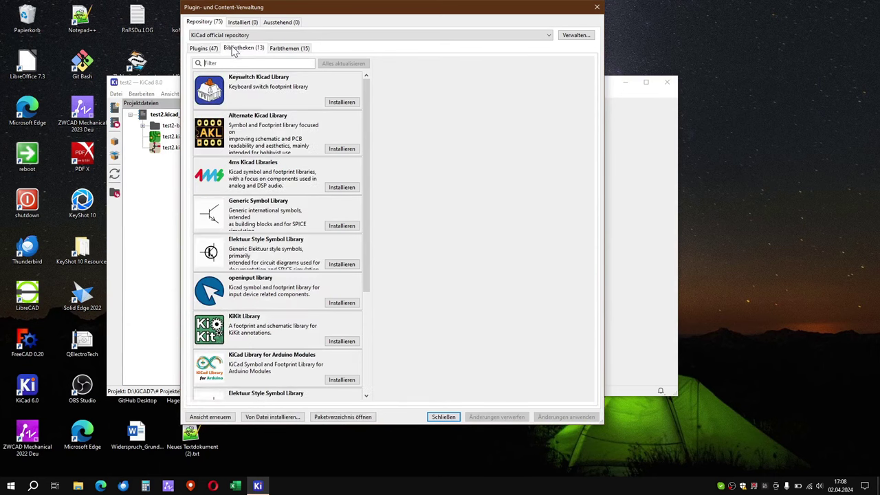
pyautogui.click(280, 50)
pyautogui.scroll(-3, 249, 184)
pyautogui.scroll(-3, 250, 185)
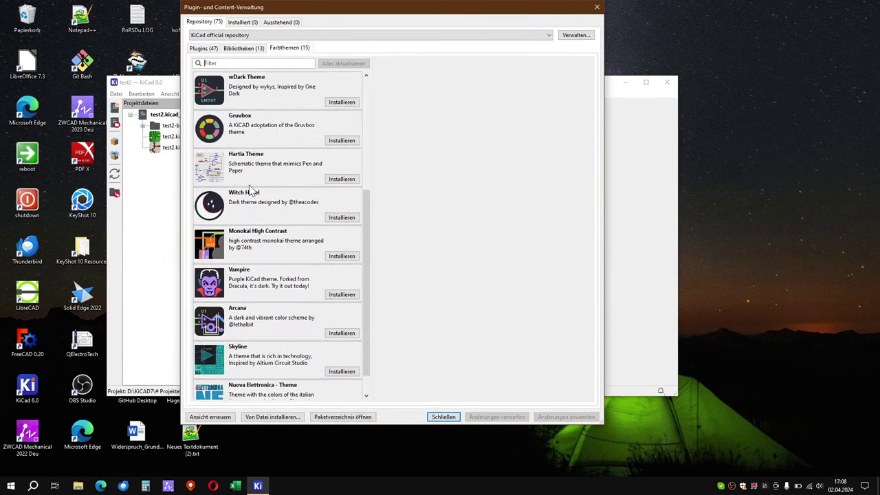
pyautogui.scroll(6, 244, 138)
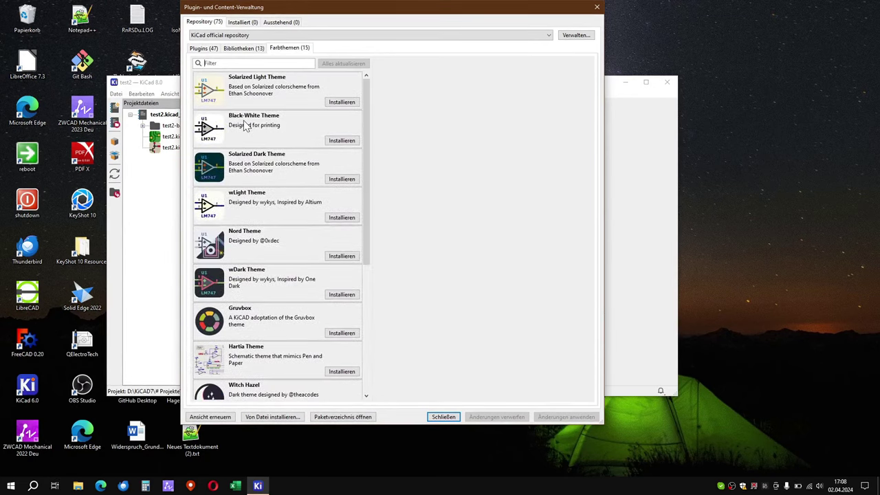
# Look through the whole list of plugins offered in the KiCad official repository.
pyautogui.click(202, 51)
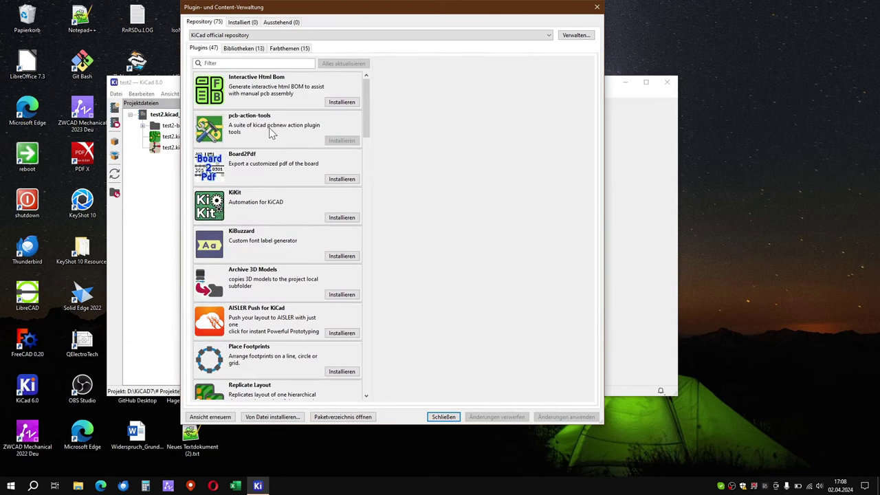
pyautogui.scroll(-1, 267, 137)
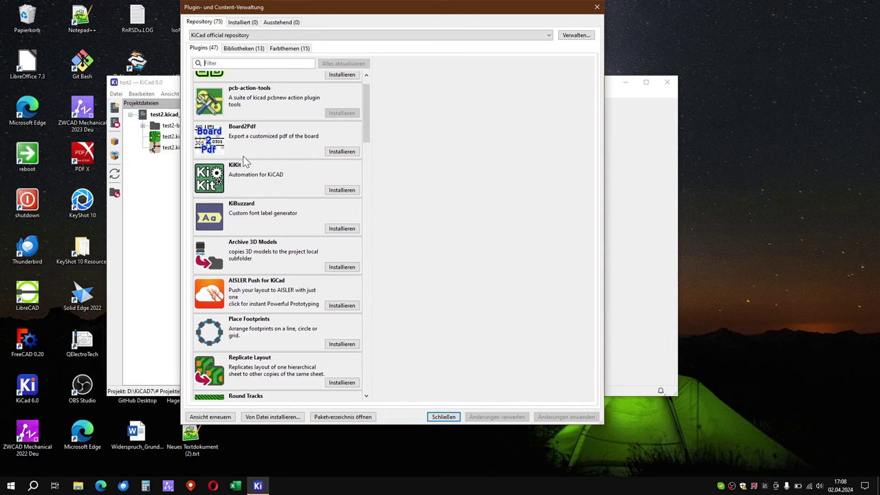
pyautogui.scroll(-1, 252, 183)
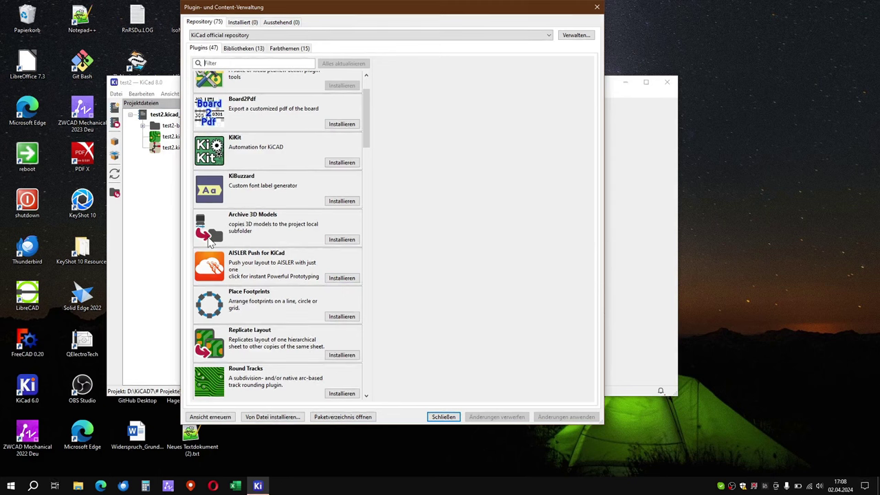
pyautogui.scroll(-3, 233, 285)
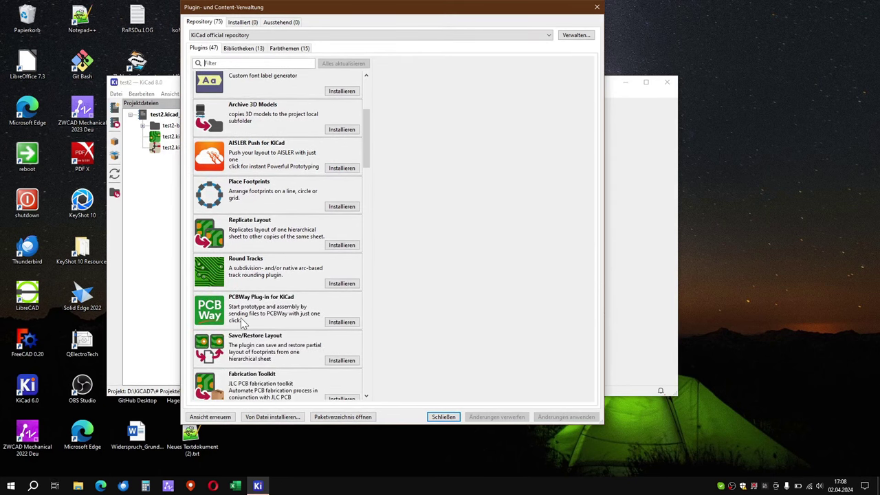
pyautogui.scroll(-6, 247, 316)
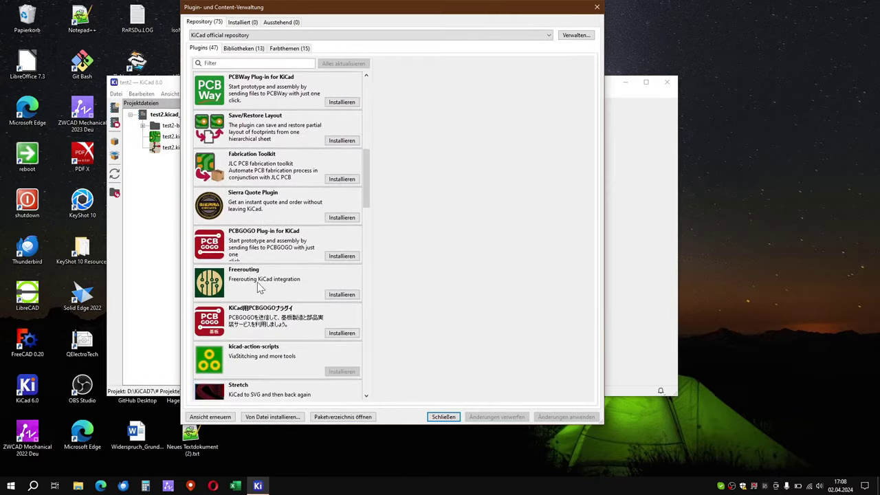
pyautogui.scroll(-1, 238, 281)
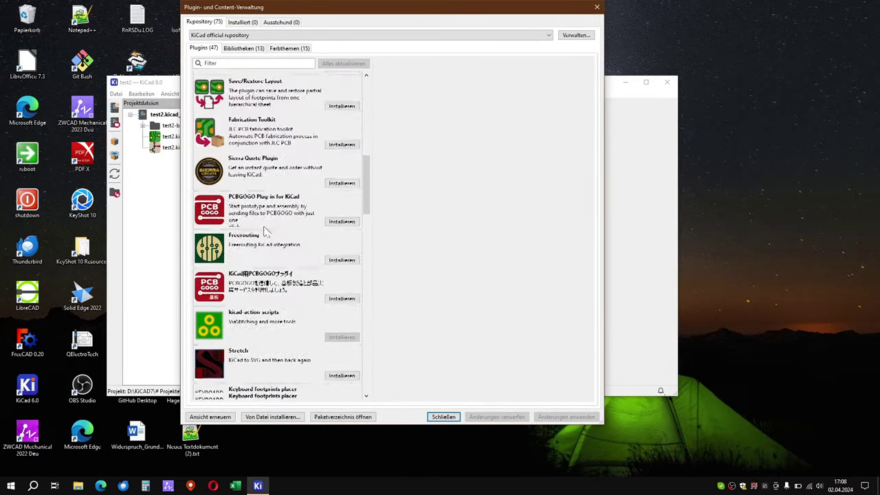
pyautogui.scroll(-5, 249, 350)
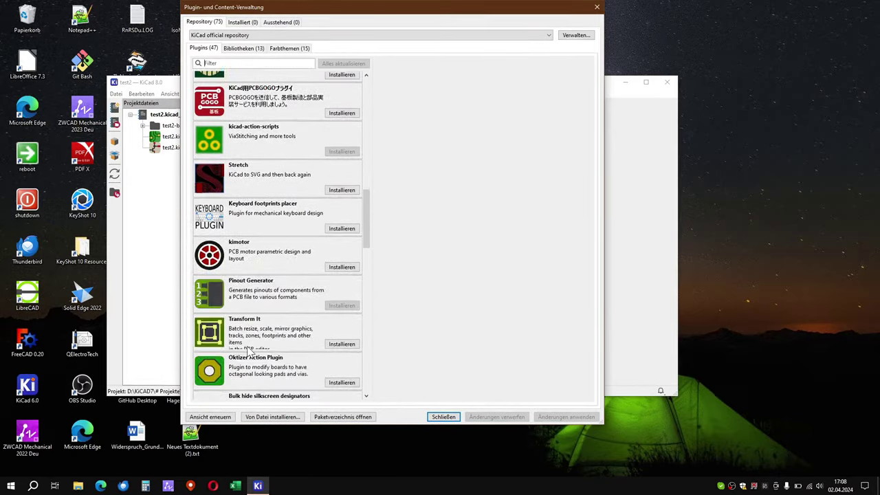
pyautogui.scroll(-5, 251, 351)
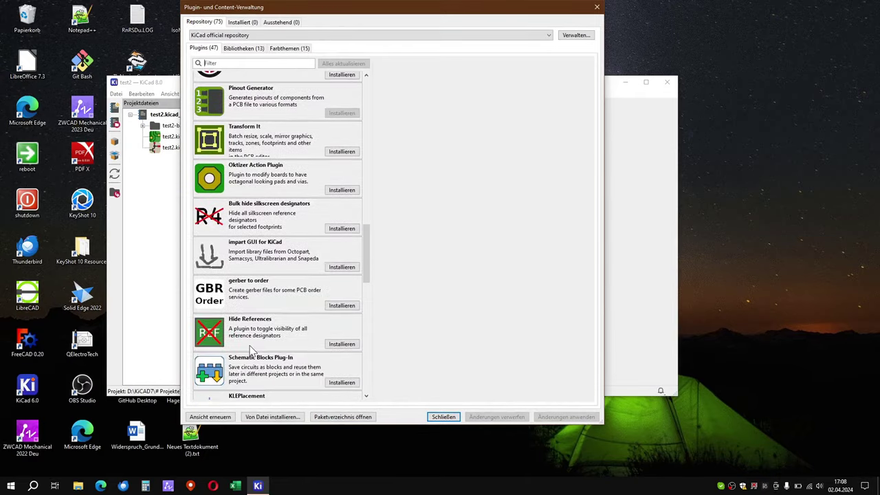
pyautogui.scroll(-6, 251, 351)
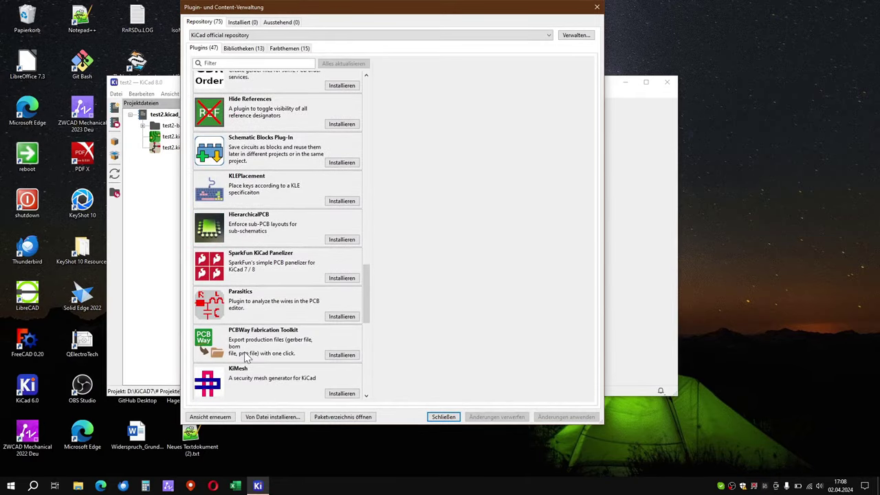
pyautogui.scroll(-2, 274, 363)
pyautogui.scroll(-6, 270, 360)
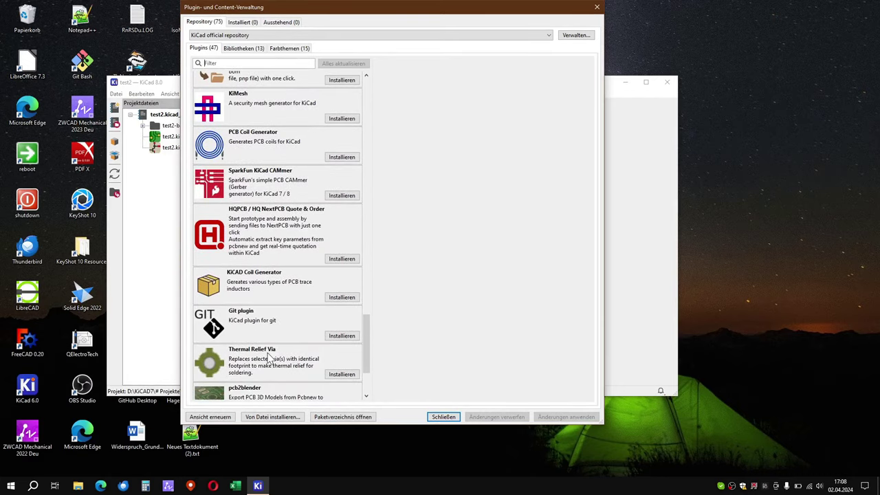
pyautogui.scroll(-1, 281, 313)
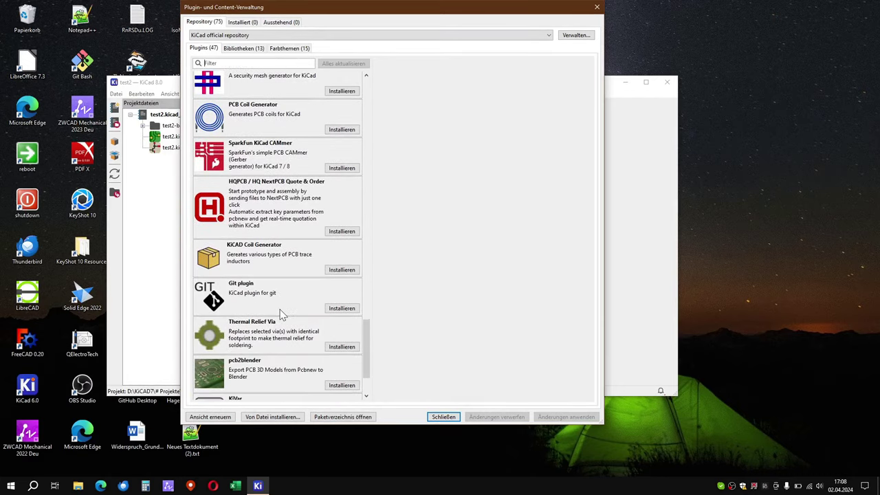
pyautogui.scroll(-2, 281, 314)
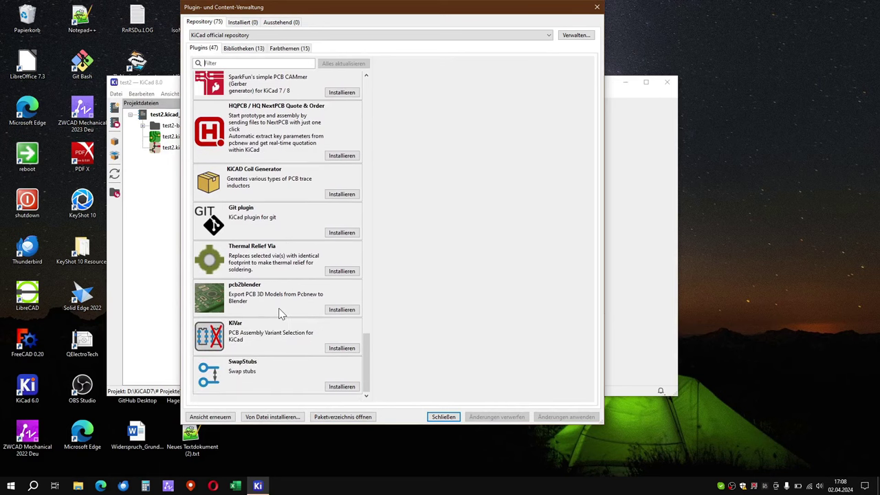
# Mark the Freerouting plugin for installation and apply the pending package changes.
pyautogui.scroll(6, 281, 313)
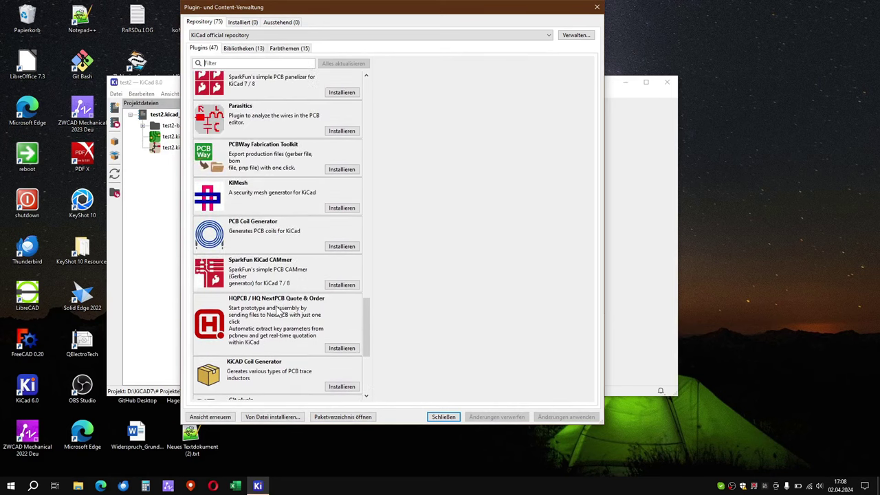
pyautogui.scroll(4, 279, 313)
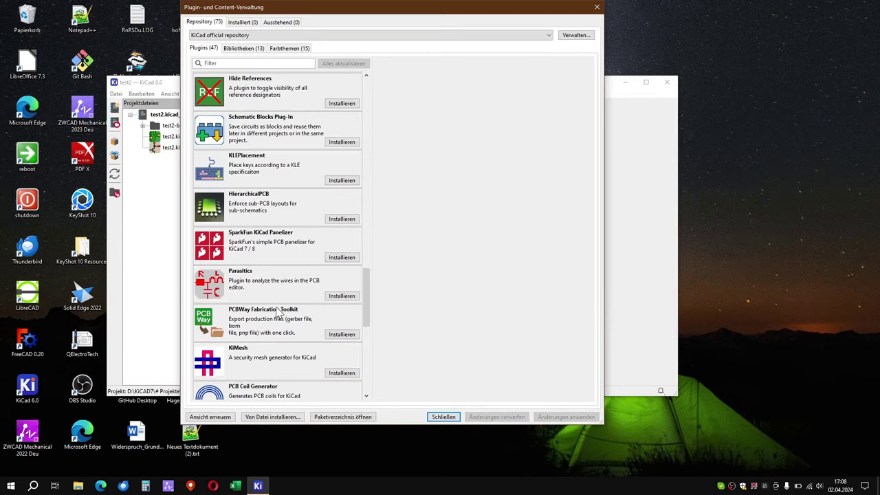
pyautogui.scroll(4, 275, 312)
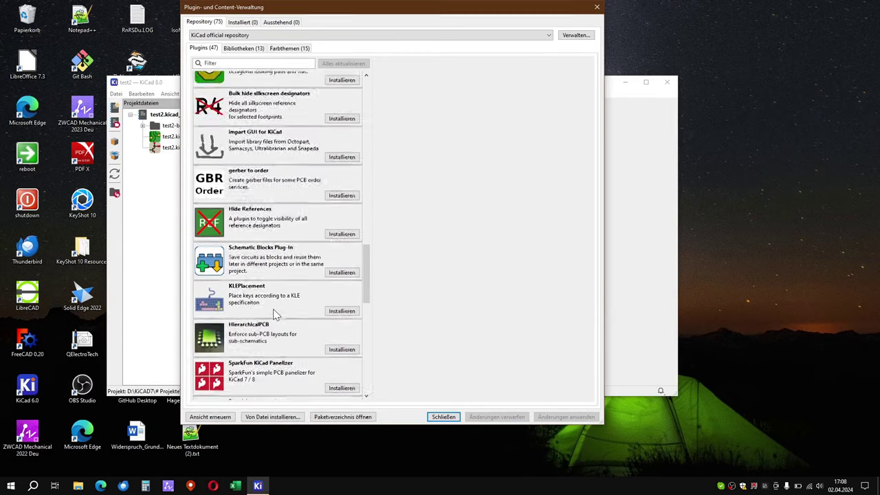
pyautogui.scroll(8, 275, 309)
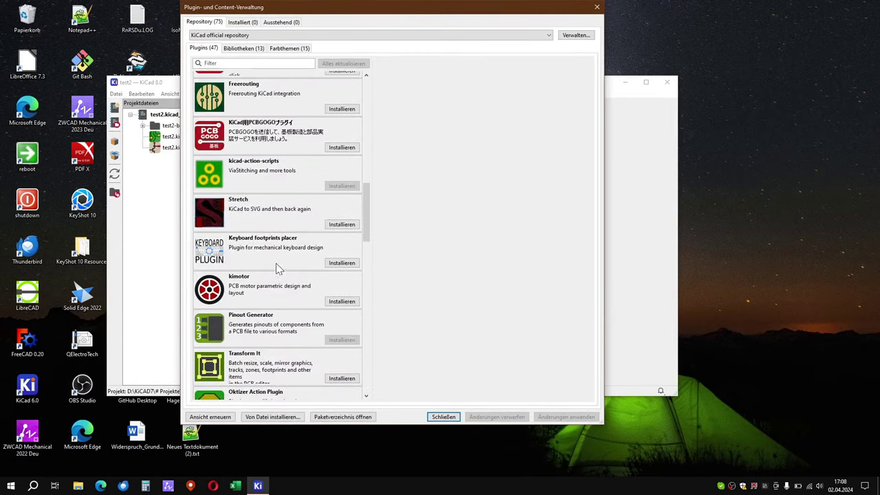
pyautogui.scroll(1, 278, 265)
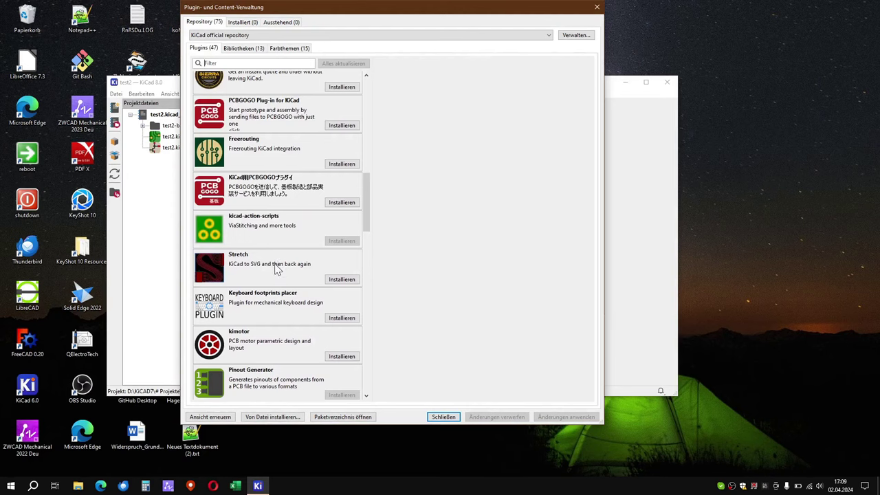
pyautogui.scroll(1, 274, 268)
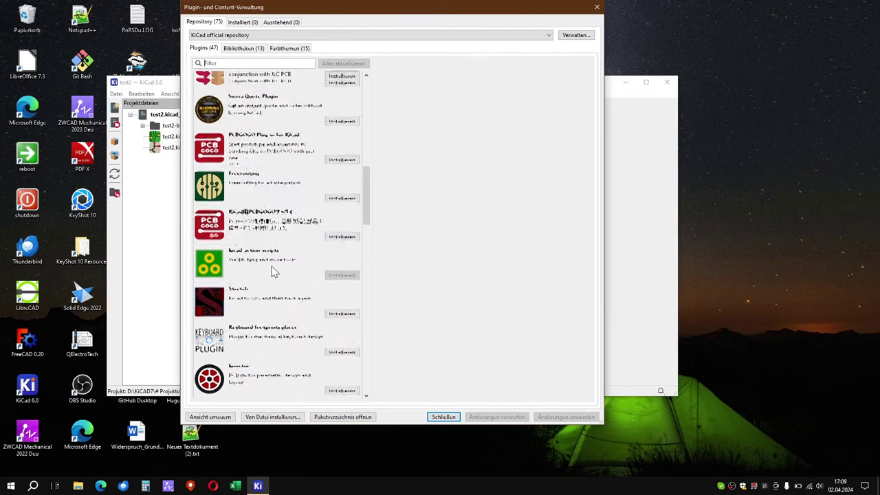
pyautogui.scroll(1, 272, 272)
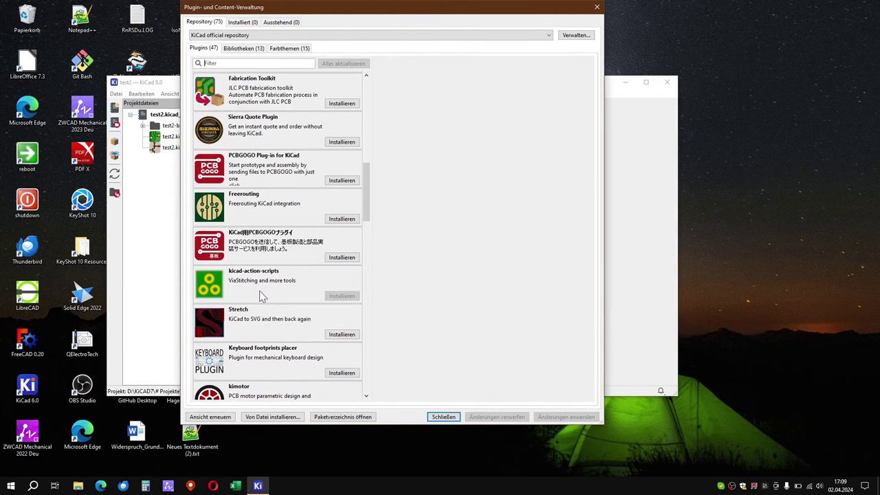
pyautogui.scroll(2, 252, 206)
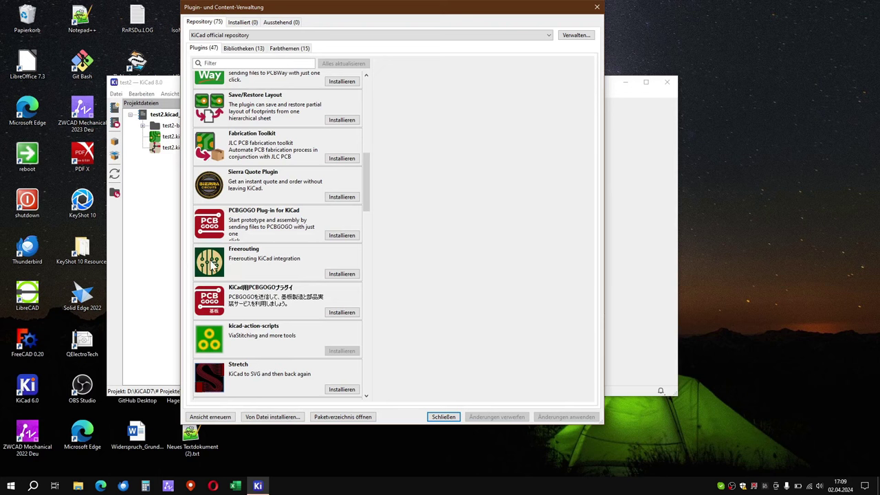
pyautogui.click(330, 273)
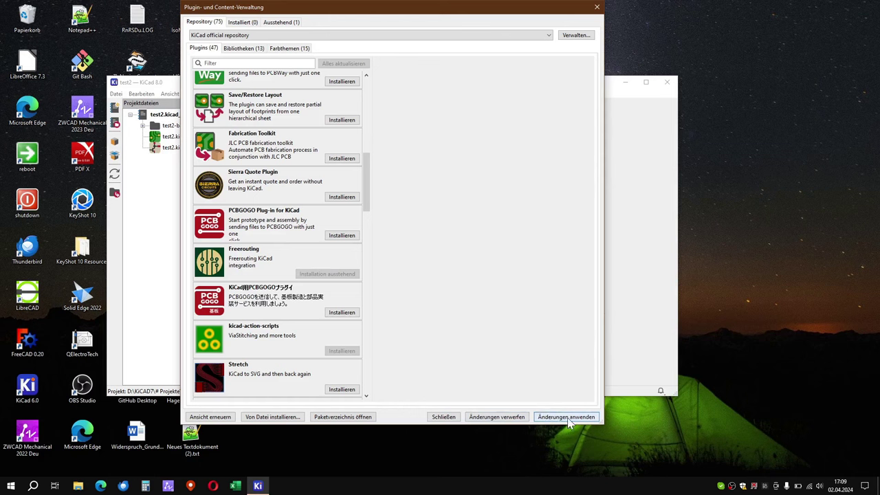
pyautogui.click(567, 417)
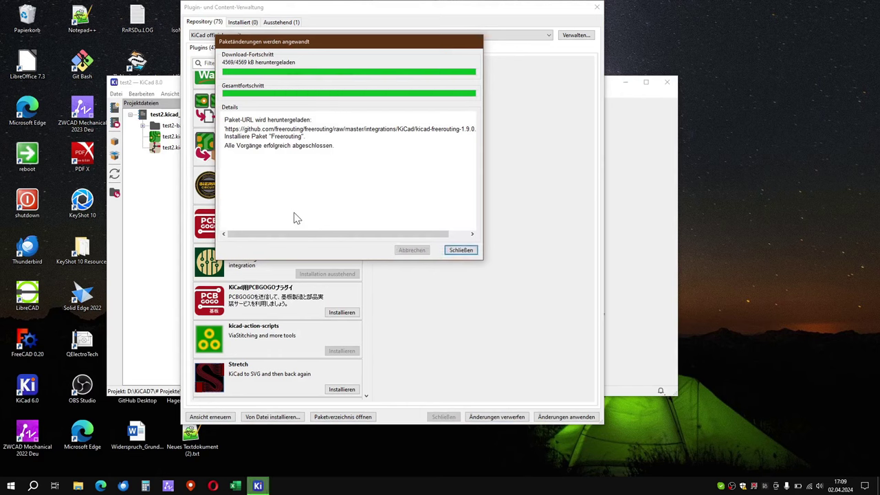
# Close the finished package installation, check the list of installed packages, and leave the Plugin- und Content-Verwaltung.
pyautogui.click(461, 249)
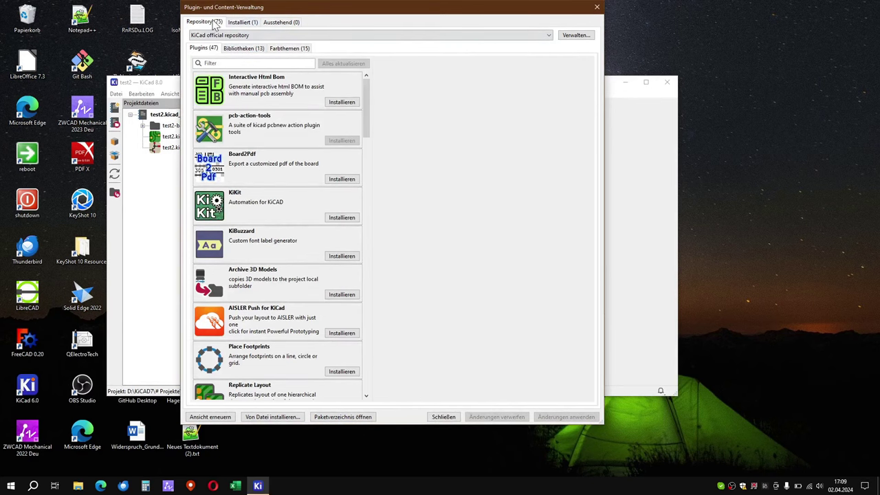
pyautogui.click(242, 22)
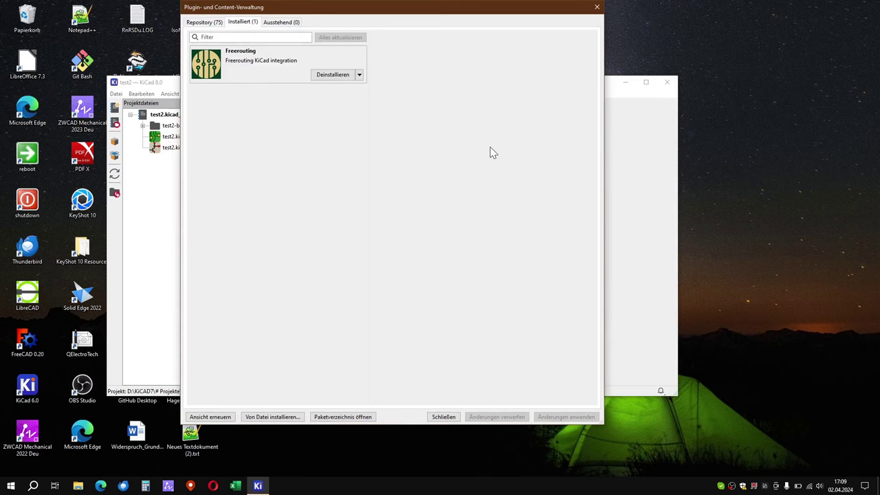
pyautogui.click(597, 9)
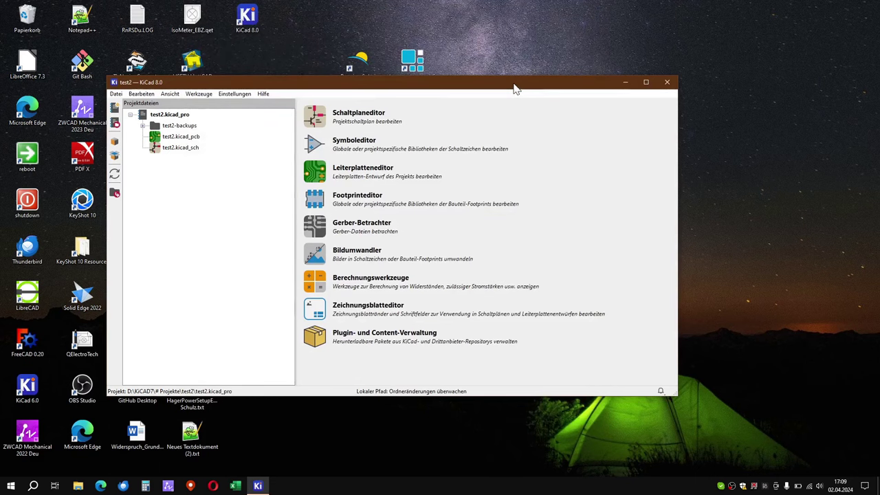
# Reposition the project window and look at the dialog for opening an existing project without opening one.
pyautogui.moveTo(515, 88); pyautogui.dragTo(603, 80)
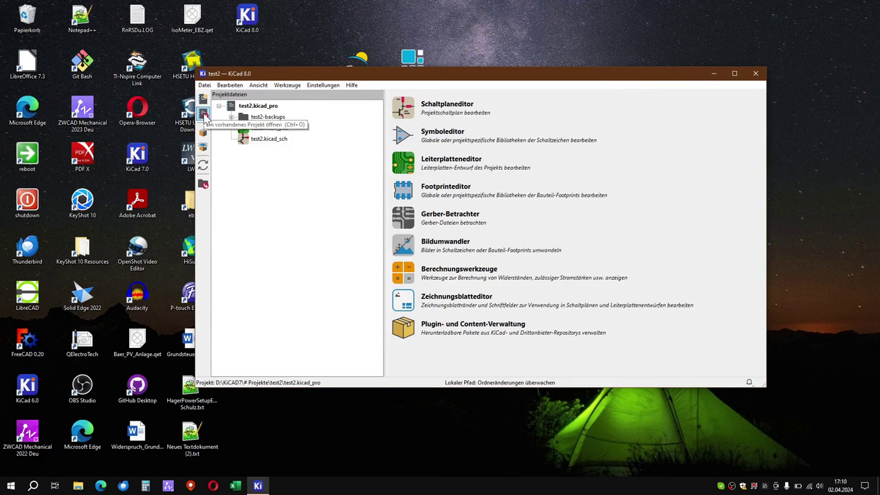
pyautogui.click(203, 114)
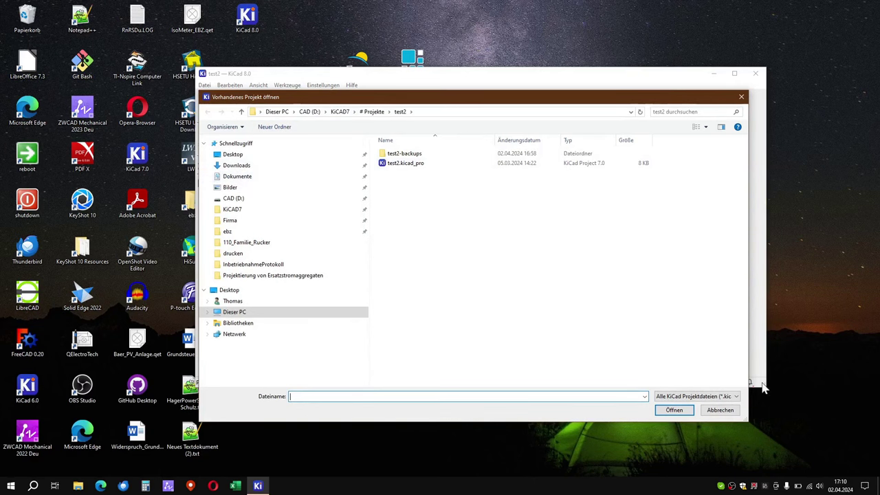
pyautogui.click(719, 409)
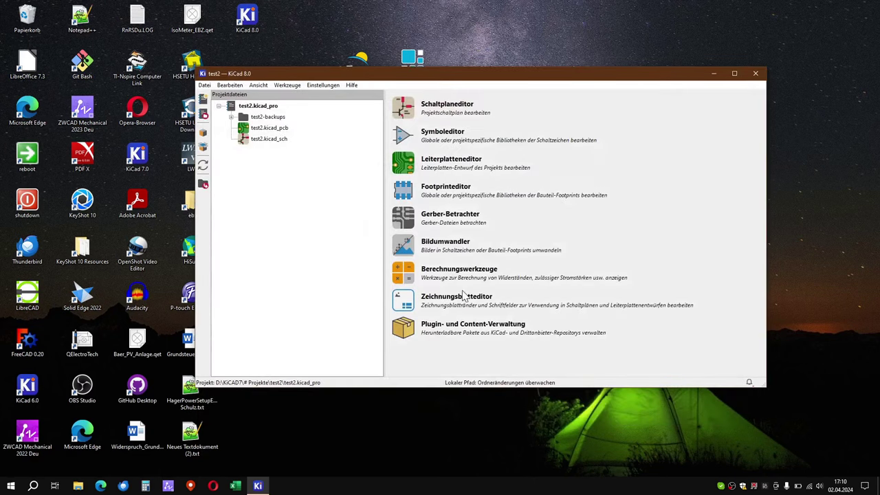
# Create a new project named kicad8_tutorial1 in its own directory under Dokumente\KiCad\8.0\projects.
pyautogui.click(203, 99)
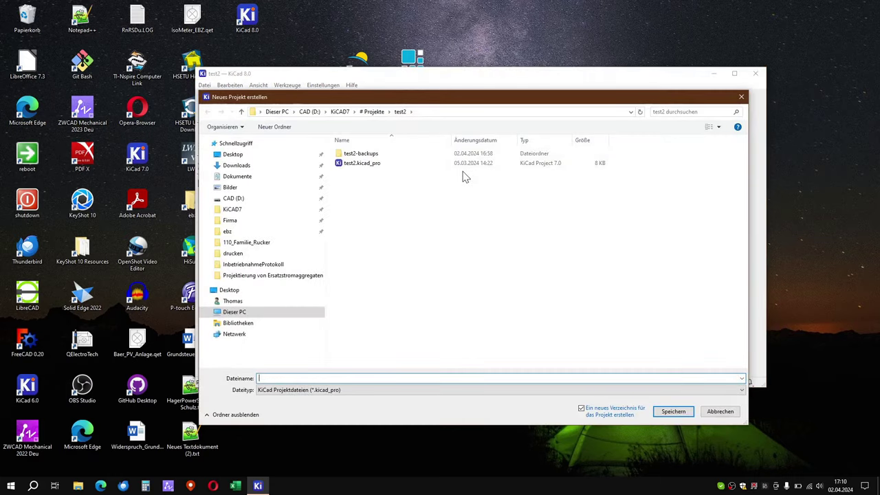
pyautogui.click(241, 177)
pyautogui.doubleClick(354, 240)
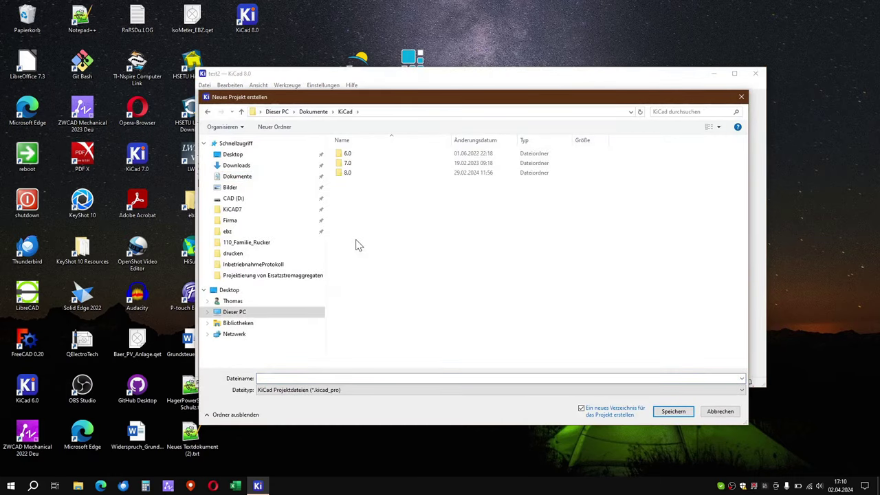
pyautogui.doubleClick(350, 172)
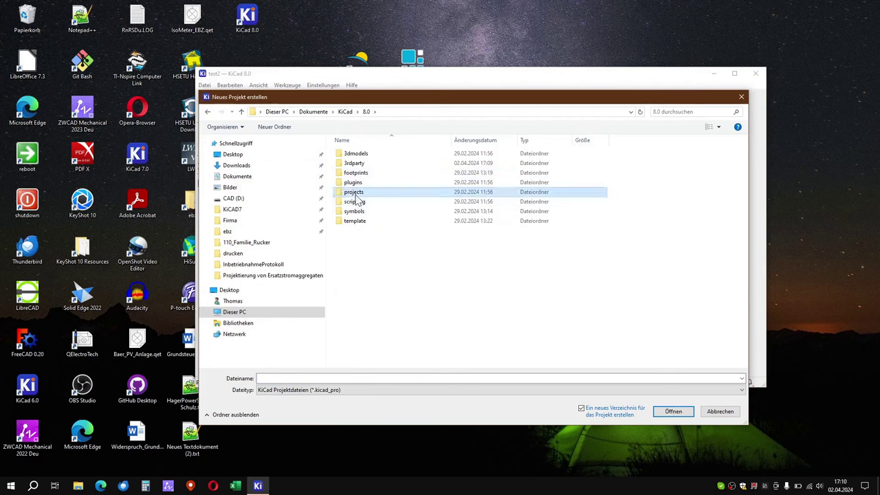
pyautogui.doubleClick(354, 193)
pyautogui.click(425, 379)
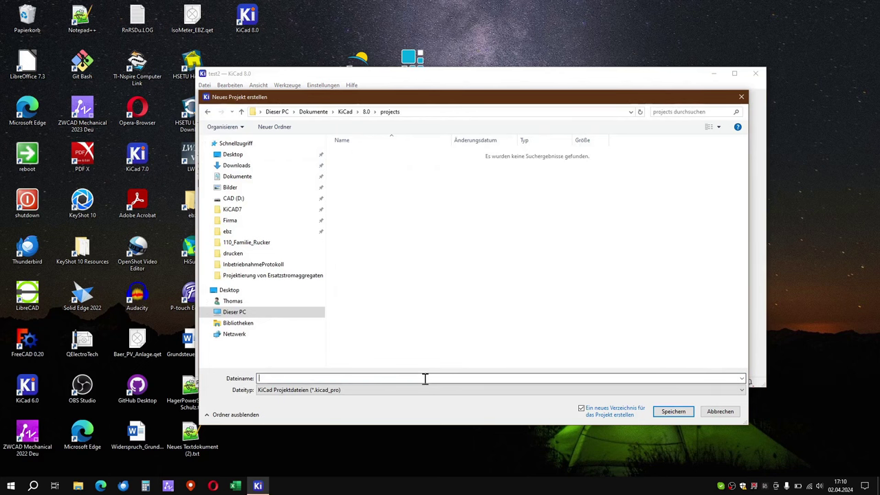
pyautogui.write('tutorial1')
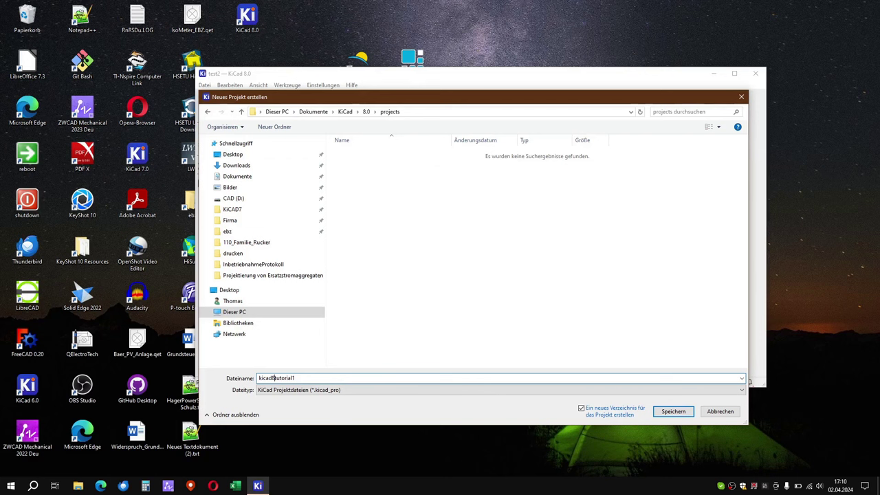
pyautogui.write('_')
pyautogui.press('Return')
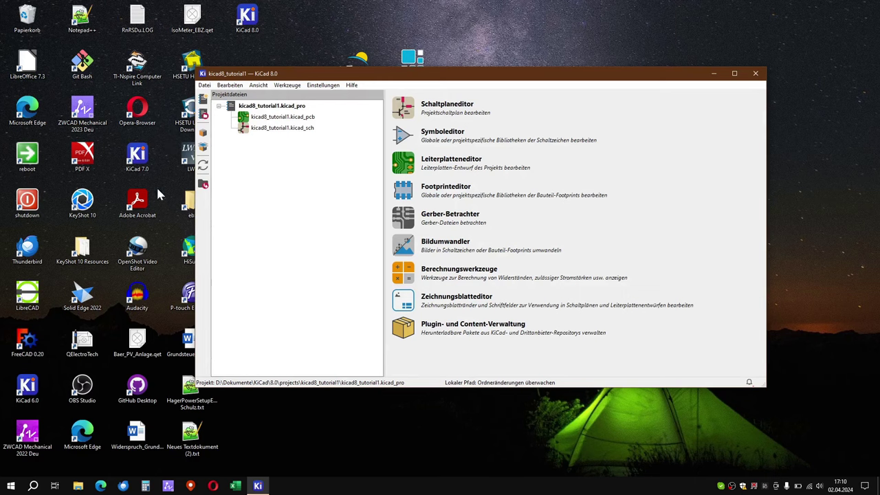
# In Windows Explorer, open the kicad8_tutorial1 folder under Dokumente\KiCad\8.0\projects to view its project files.
pyautogui.click(78, 486)
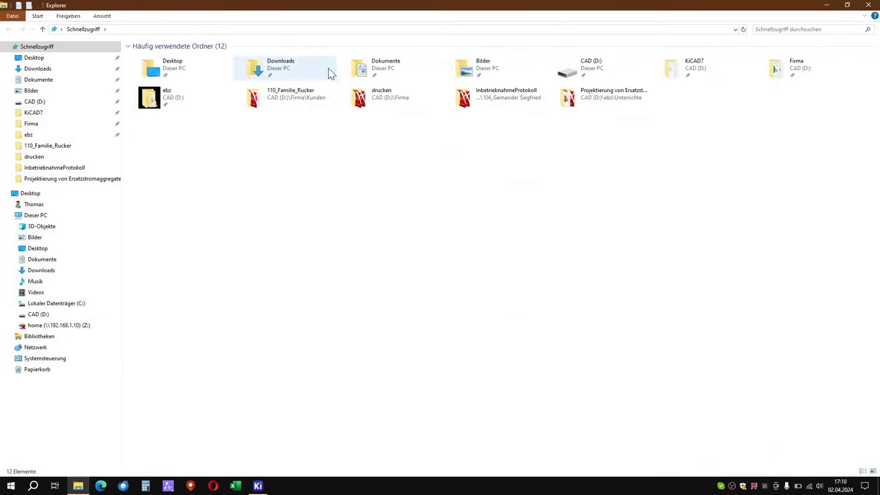
pyautogui.doubleClick(379, 71)
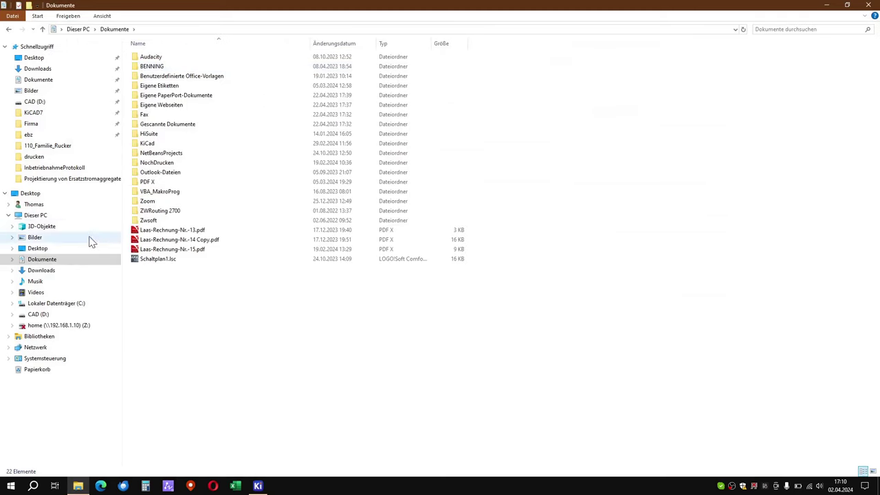
pyautogui.doubleClick(147, 143)
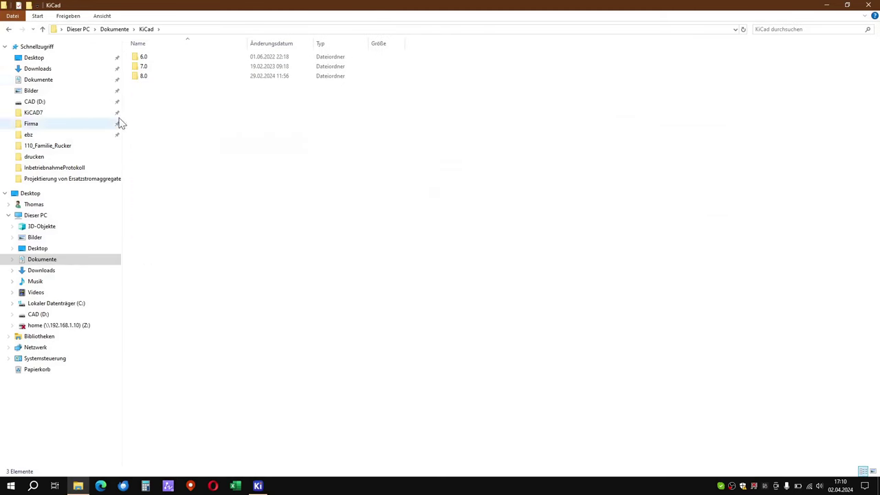
pyautogui.doubleClick(143, 76)
pyautogui.doubleClick(163, 96)
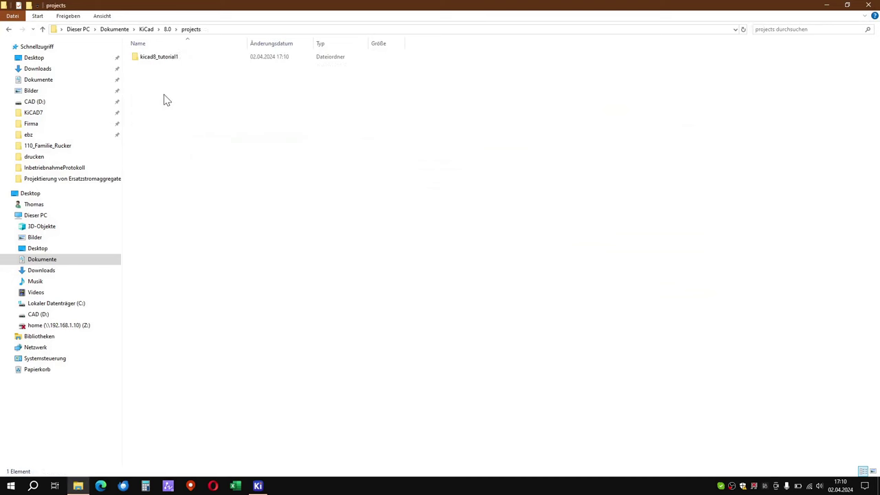
pyautogui.doubleClick(151, 60)
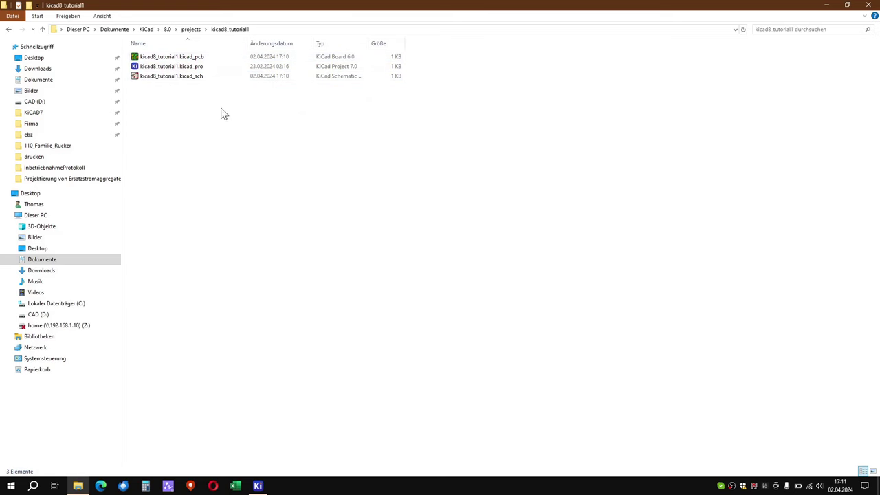
# Examine the contents of kicad8_tutorial1.kicad_sch in Notepad++, and close both the editor and the Explorer window.
pyautogui.doubleClick(167, 76)
pyautogui.rightClick(167, 76)
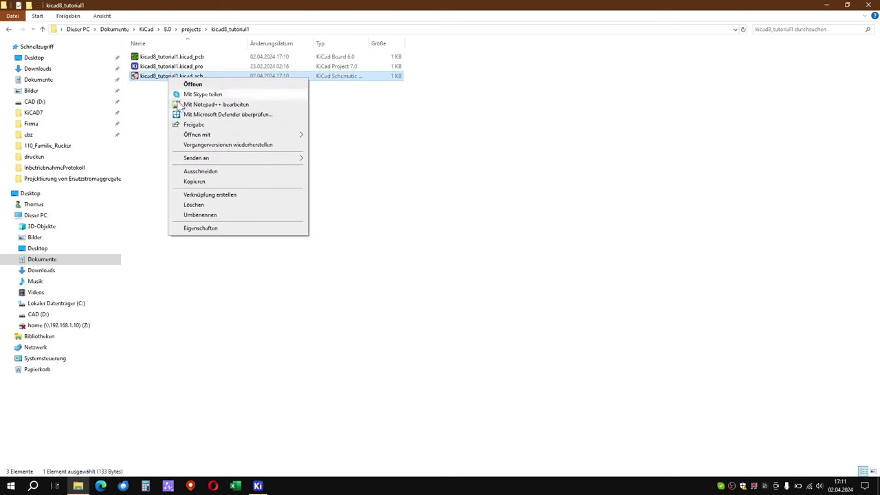
pyautogui.click(203, 106)
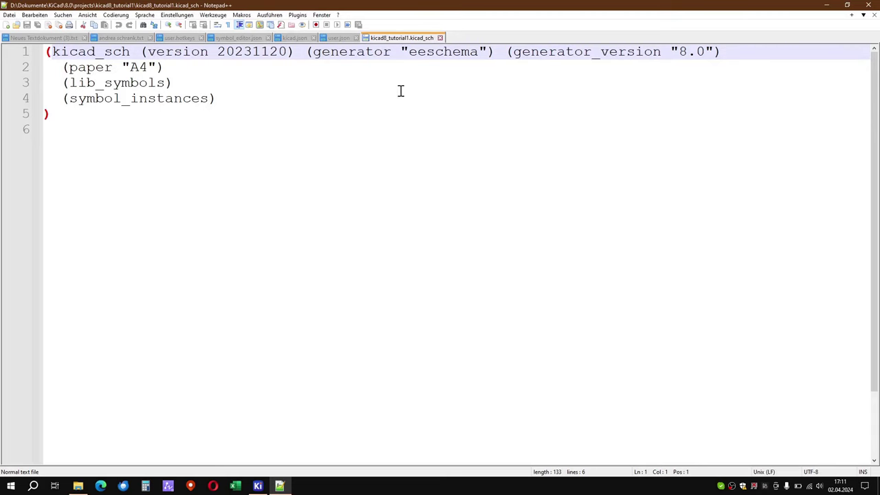
pyautogui.click(868, 6)
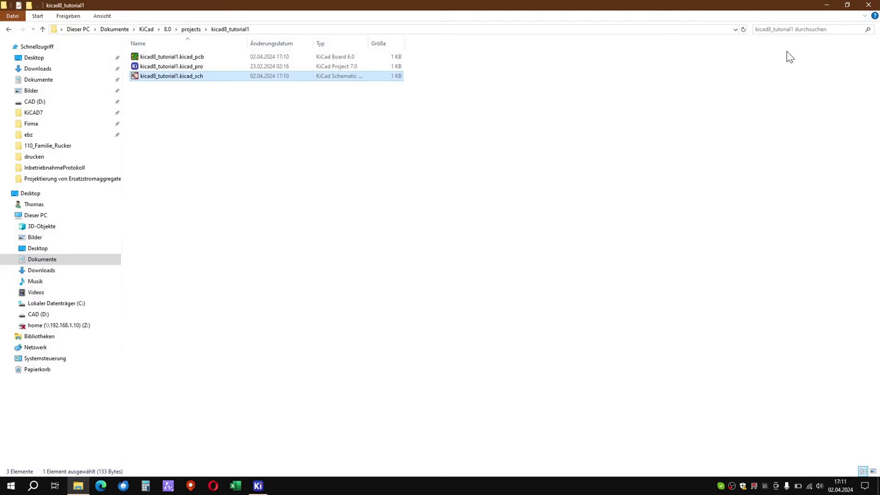
pyautogui.click(870, 7)
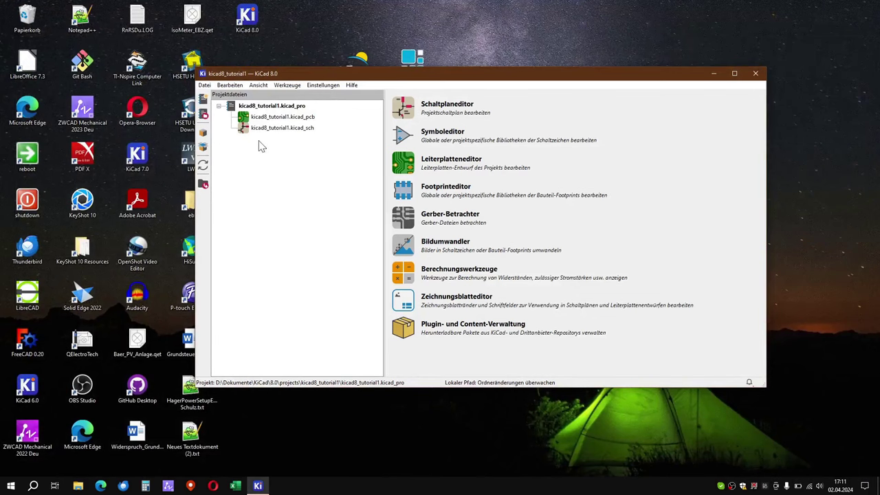
# Browse the projects folder in the dialog for opening an existing project, and cancel without opening one.
pyautogui.click(203, 115)
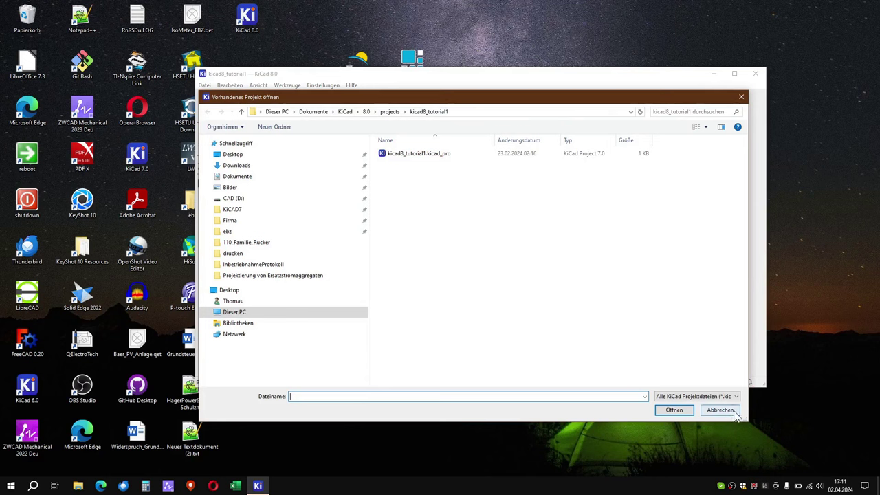
pyautogui.click(389, 112)
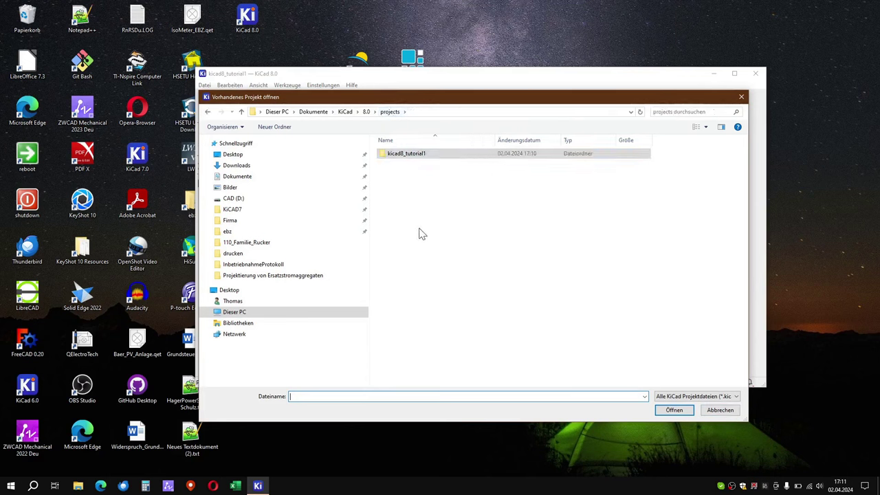
pyautogui.click(720, 410)
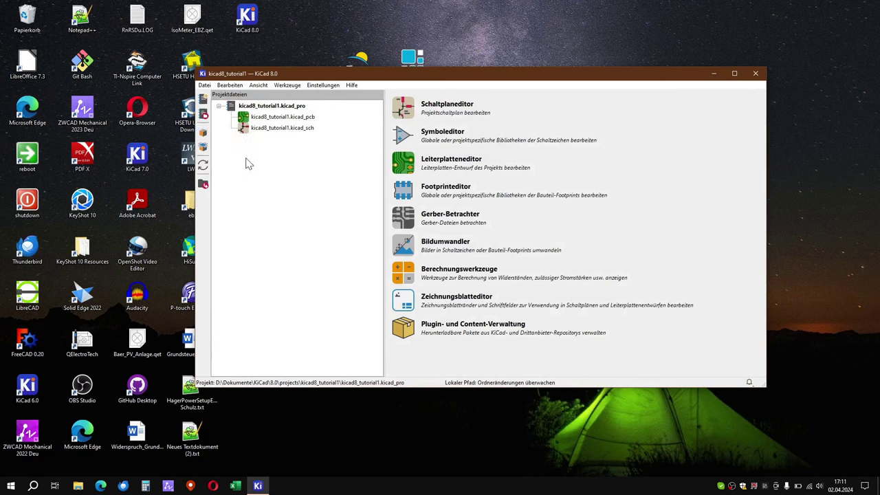
# Archive the project files as kicad8_tutorial1.zip in the kicad8_tutorial1 project folder.
pyautogui.click(203, 136)
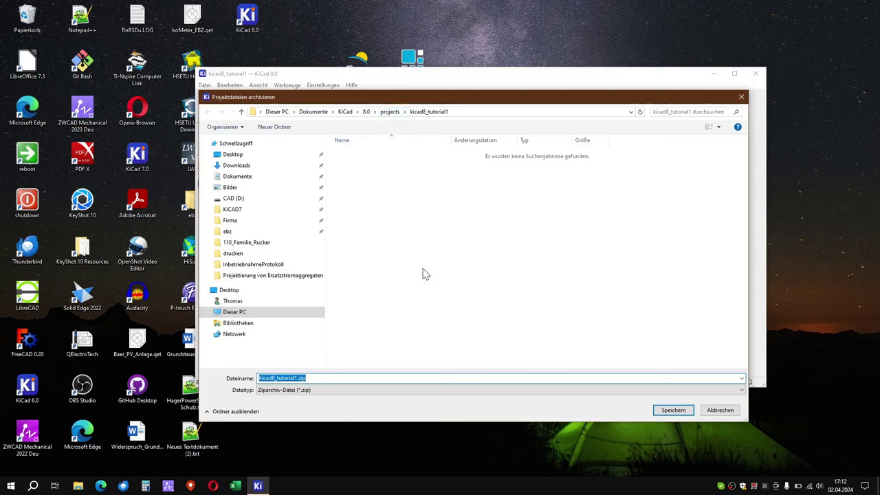
pyautogui.click(392, 114)
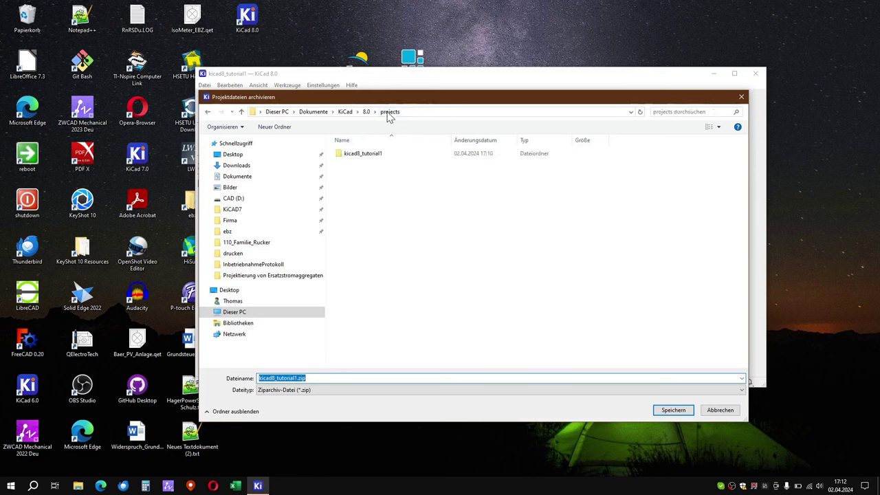
pyautogui.click(359, 158)
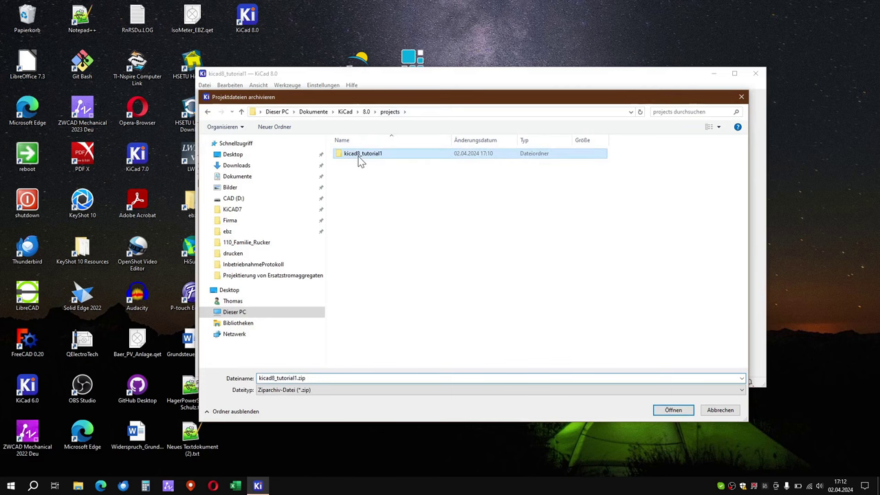
pyautogui.doubleClick(360, 161)
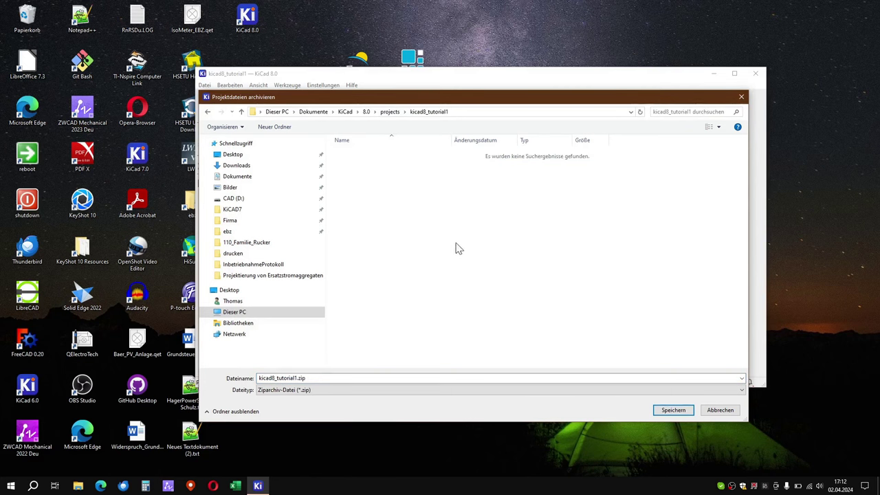
pyautogui.click(663, 409)
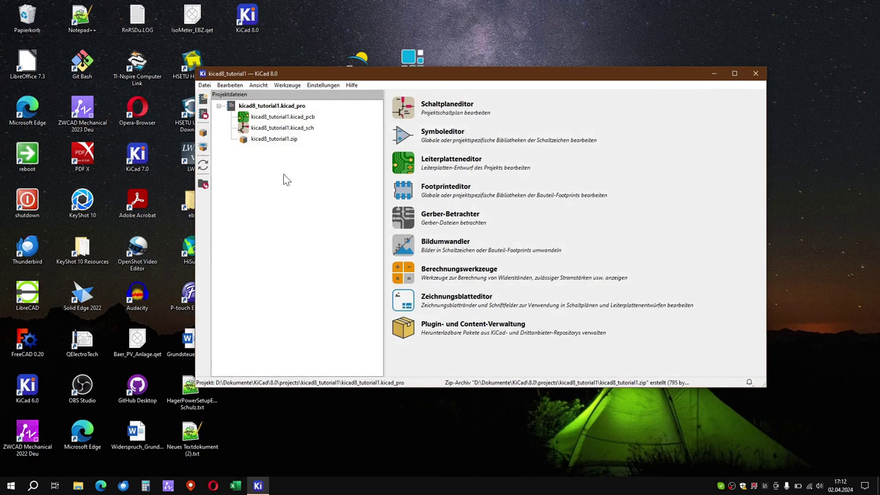
# Unpack the archive kicad8_tutorial1.zip into the 8.0\projects folder.
pyautogui.click(259, 142)
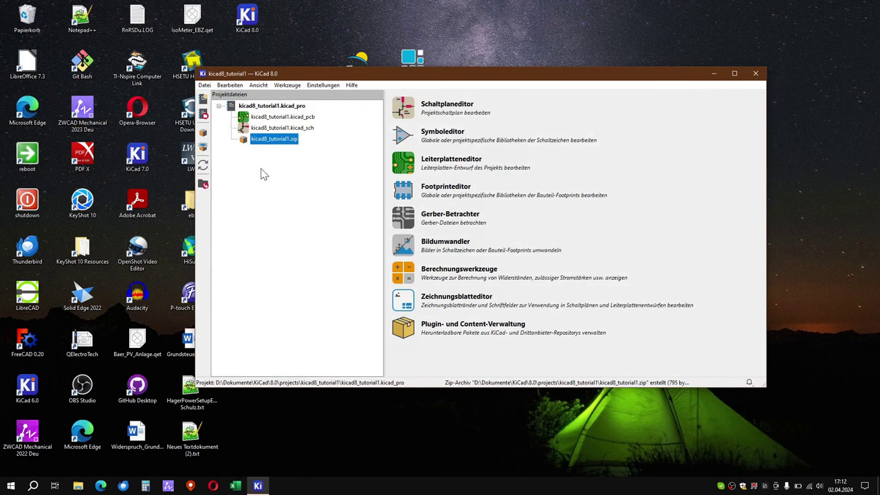
pyautogui.click(202, 150)
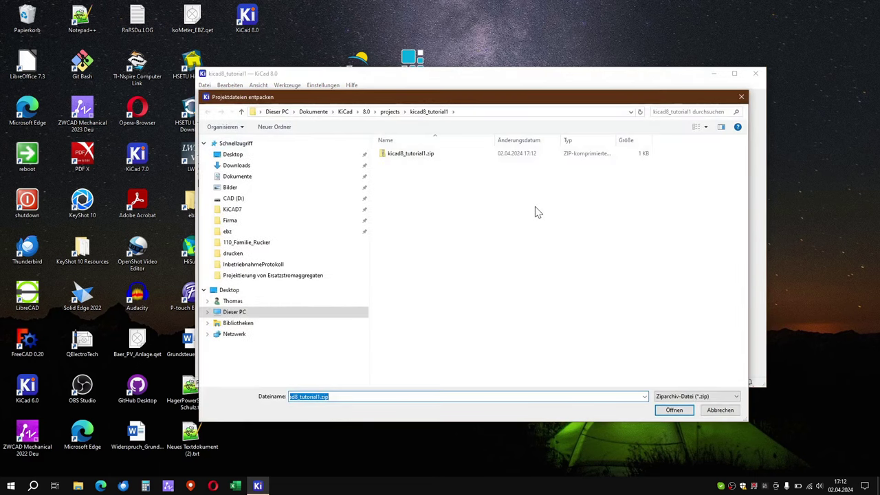
pyautogui.click(433, 155)
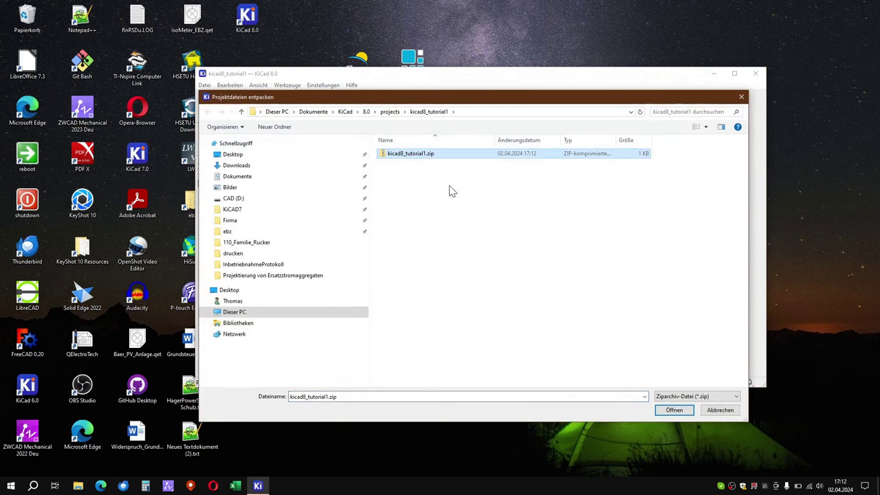
pyautogui.click(672, 410)
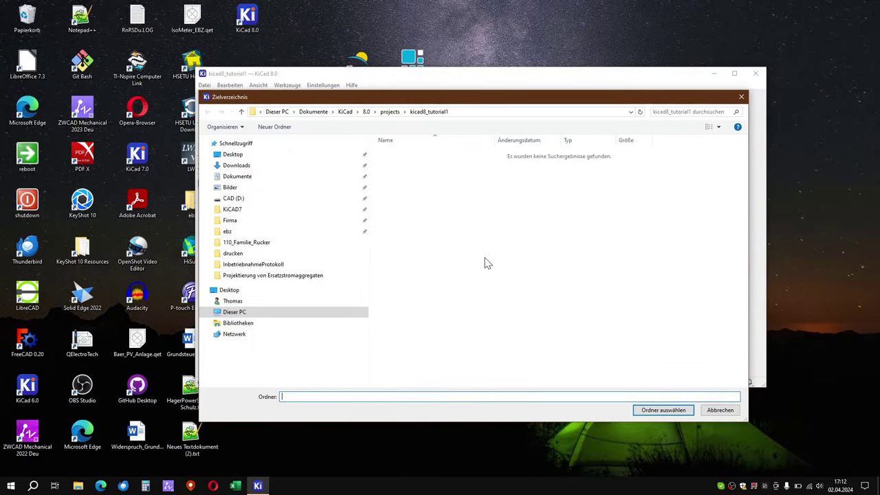
pyautogui.click(389, 113)
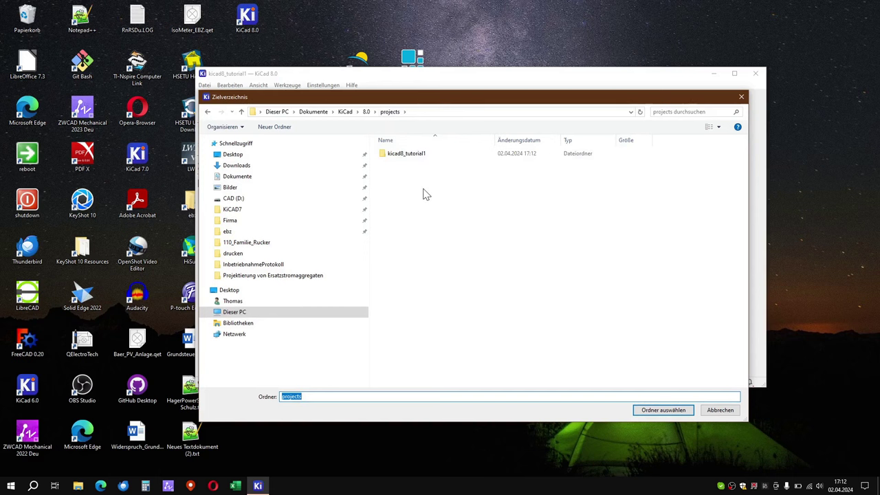
pyautogui.click(664, 410)
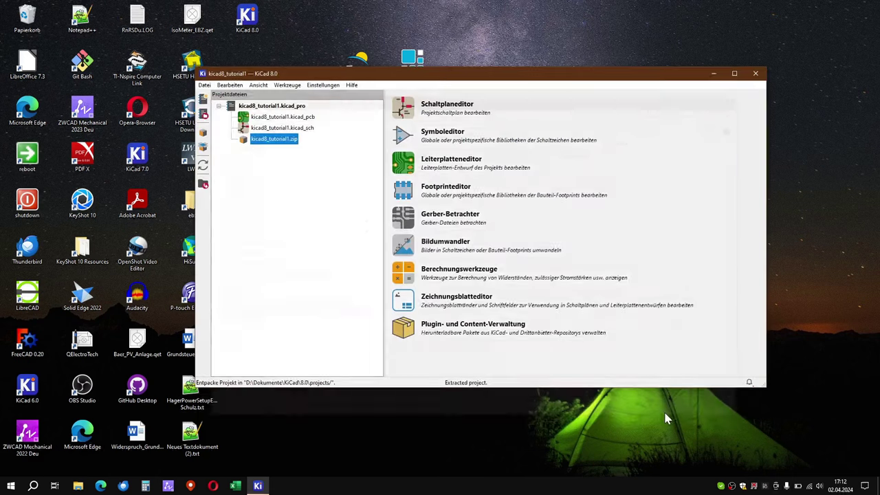
# In File Explorer, delete the three loose kicad8_tutorial1 project files from Dokumente\KiCad\8.0\projects, keeping the kicad8_tutorial1 folder.
pyautogui.click(79, 486)
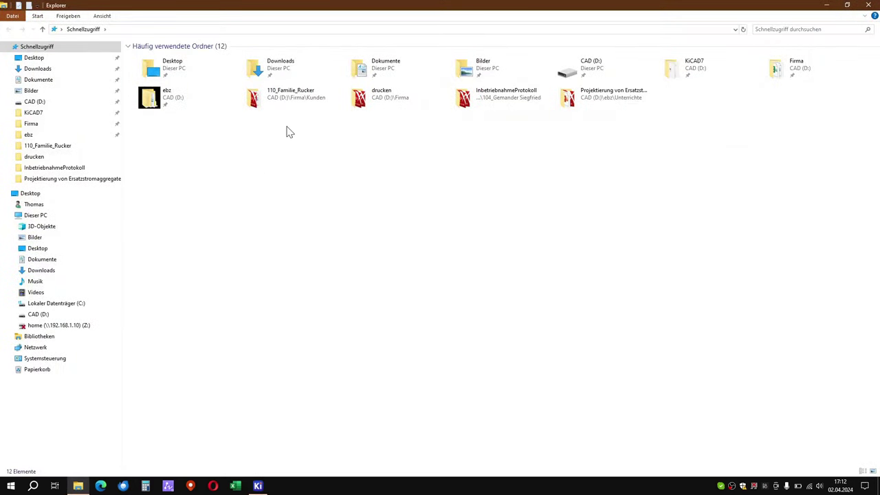
pyautogui.click(382, 74)
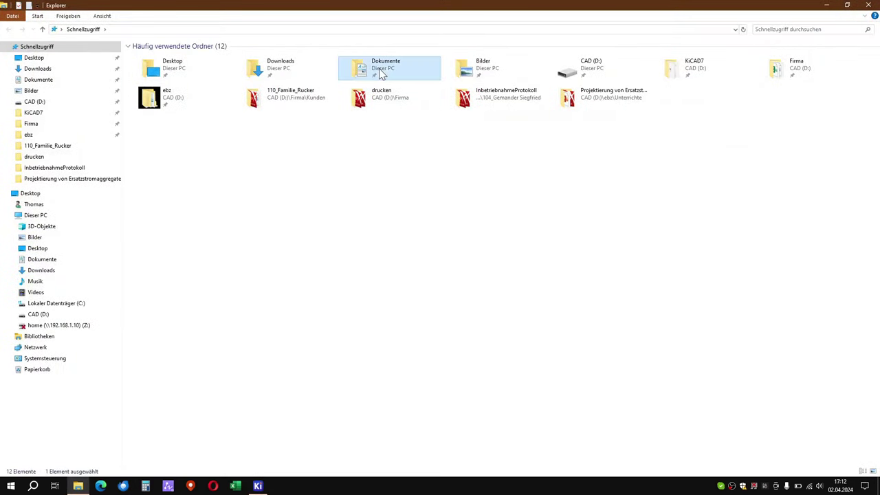
pyautogui.doubleClick(381, 74)
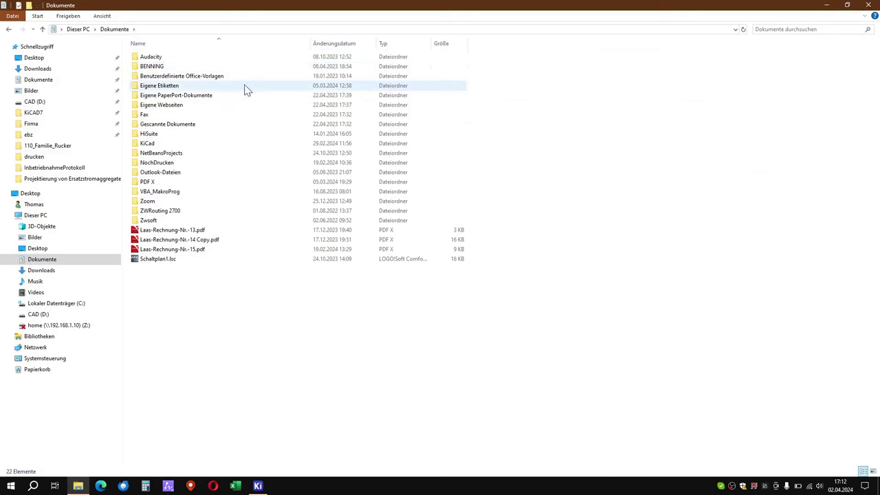
pyautogui.doubleClick(153, 145)
pyautogui.doubleClick(152, 76)
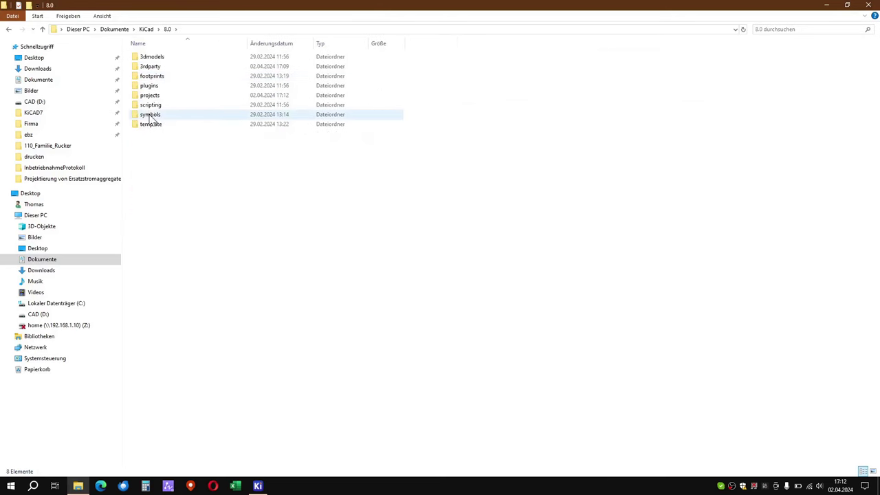
pyautogui.doubleClick(150, 96)
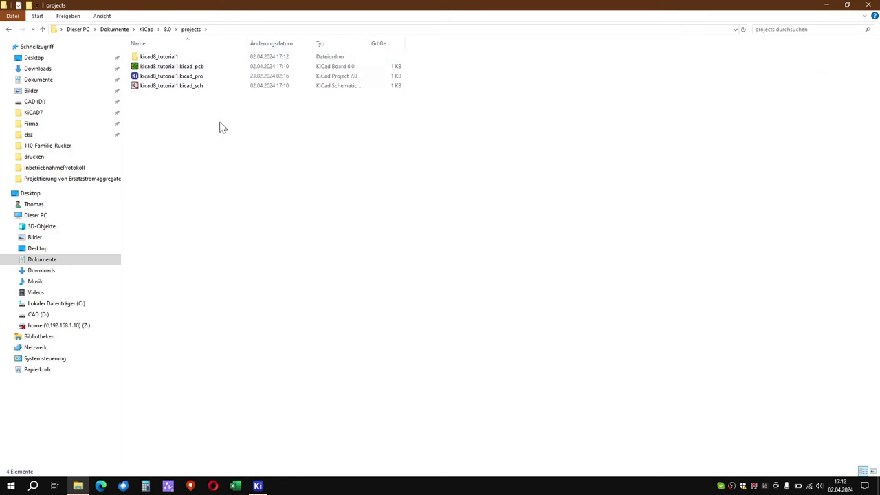
pyautogui.moveTo(222, 128); pyautogui.dragTo(189, 65)
pyautogui.press('Delete')
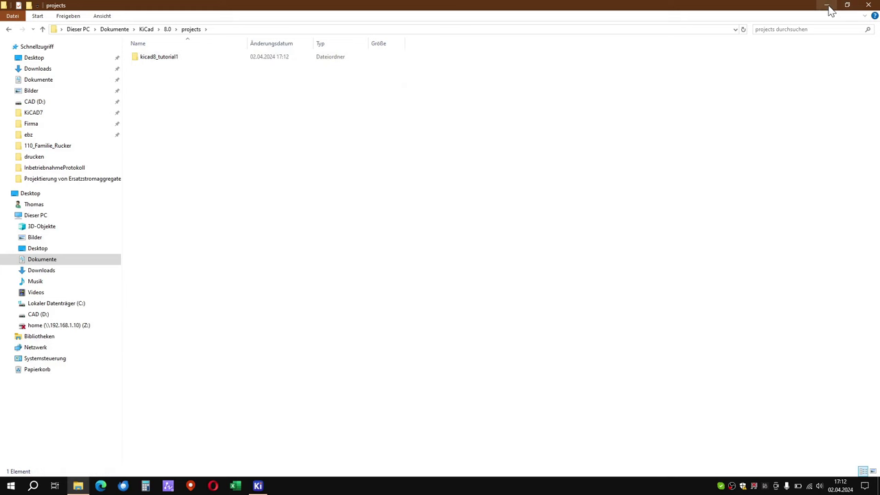
# Return to KiCad and unpack the archive kicad8_tutorial1.zip into the kicad8_tutorial1 project folder.
pyautogui.click(258, 485)
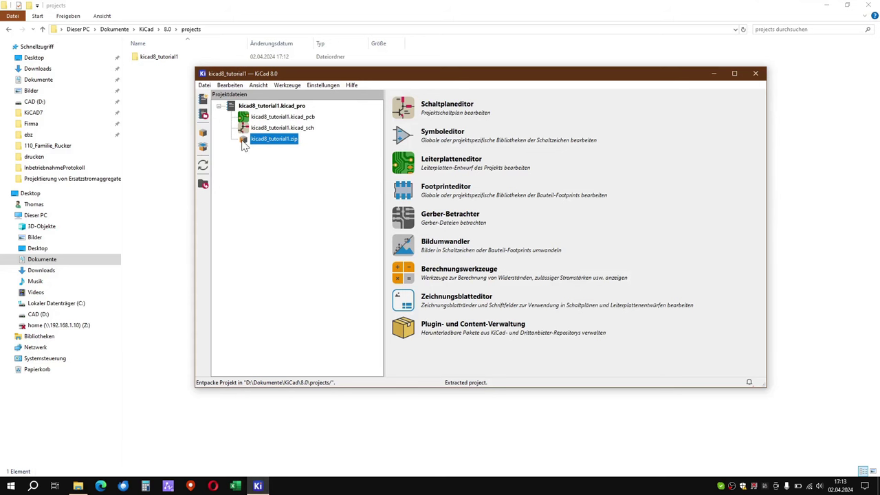
pyautogui.click(203, 147)
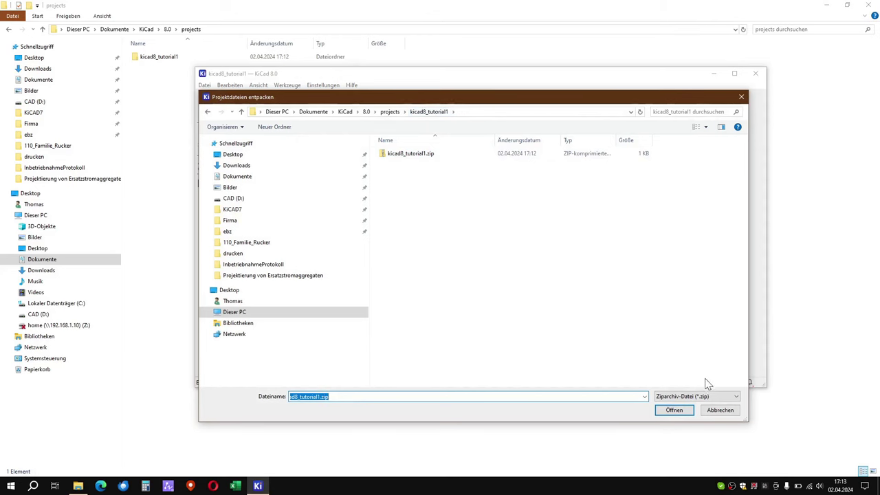
pyautogui.click(675, 411)
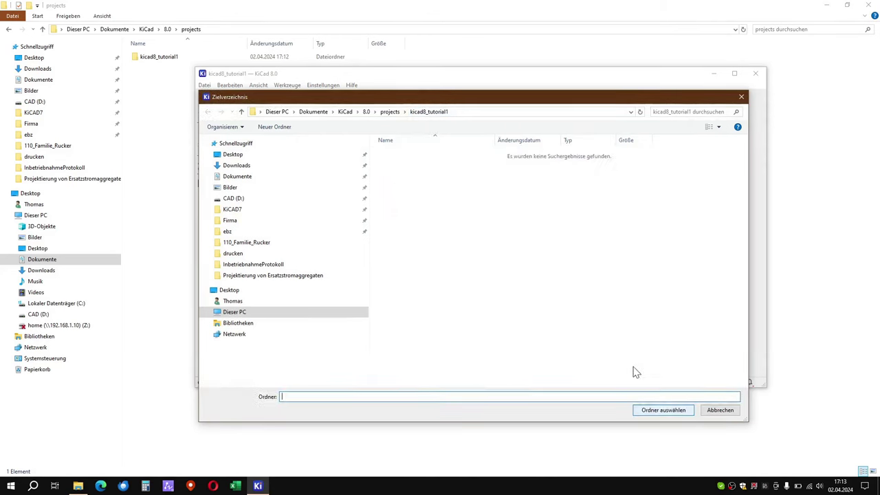
pyautogui.click(662, 410)
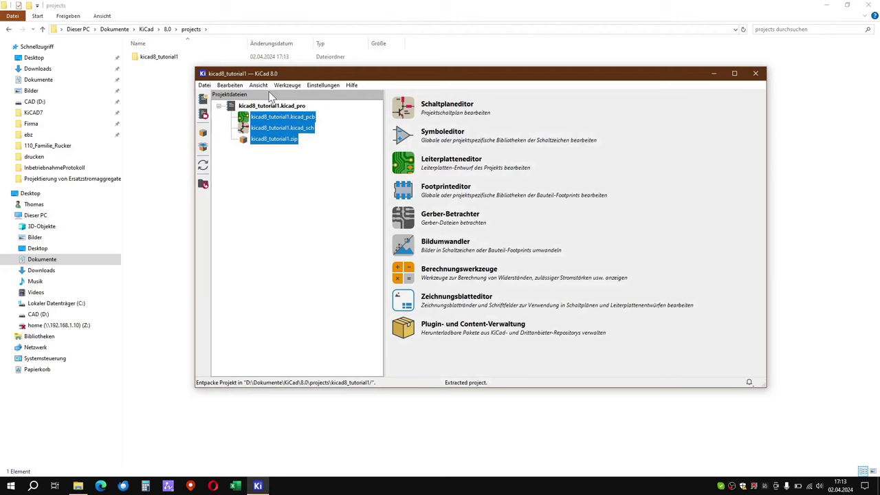
# Check the contents of the kicad8_tutorial1 folder in File Explorer, and minimize the Explorer window.
pyautogui.click(140, 133)
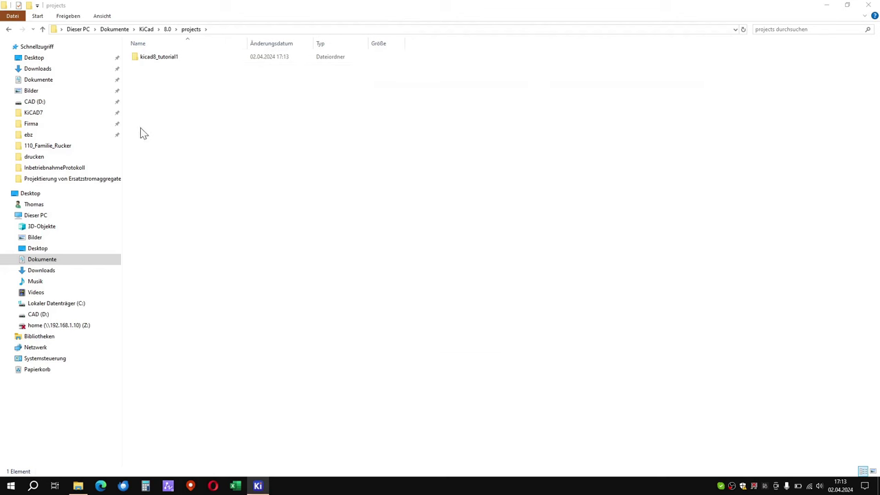
pyautogui.doubleClick(150, 59)
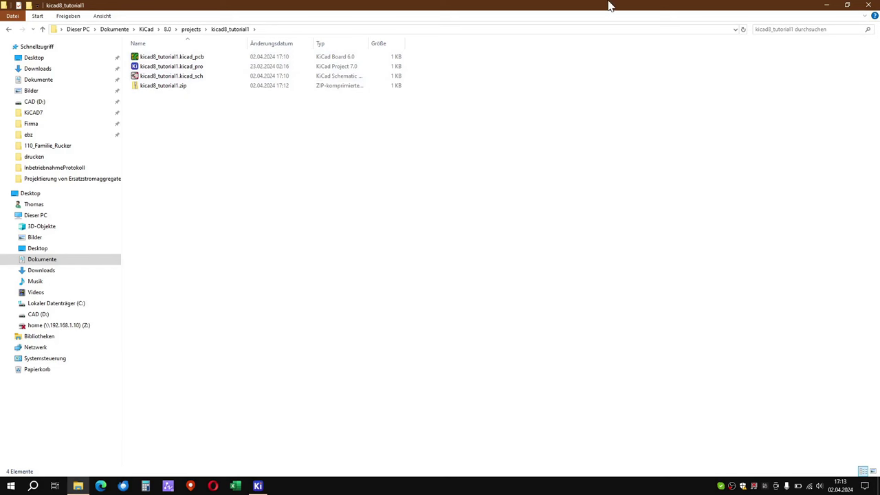
pyautogui.click(827, 5)
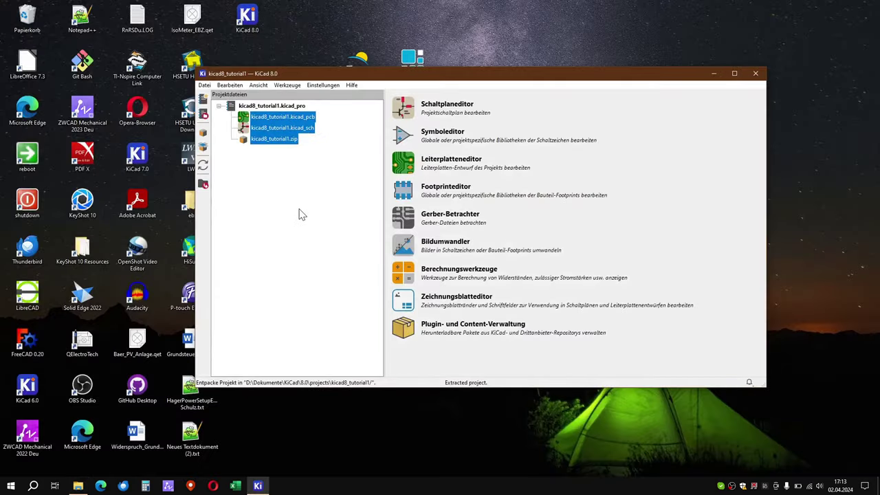
# Refresh the project file tree, and view the project directory in File Explorer from KiCad before closing that window.
pyautogui.click(202, 168)
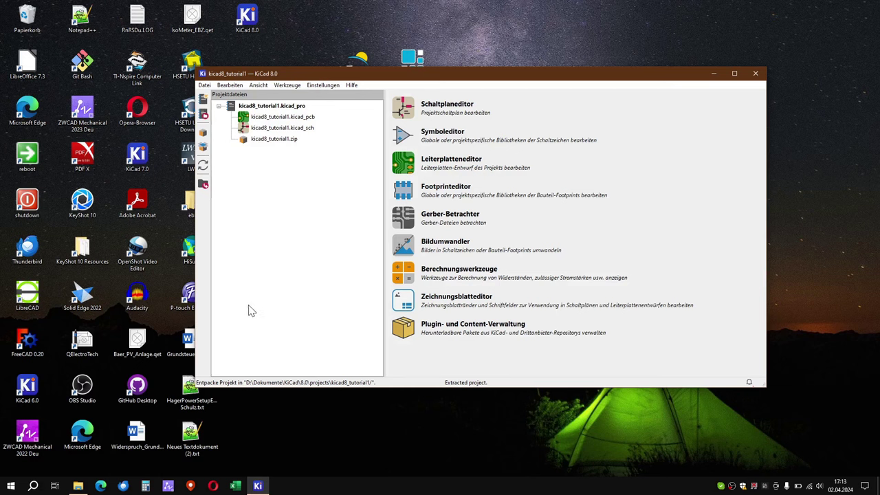
pyautogui.click(203, 167)
pyautogui.click(203, 184)
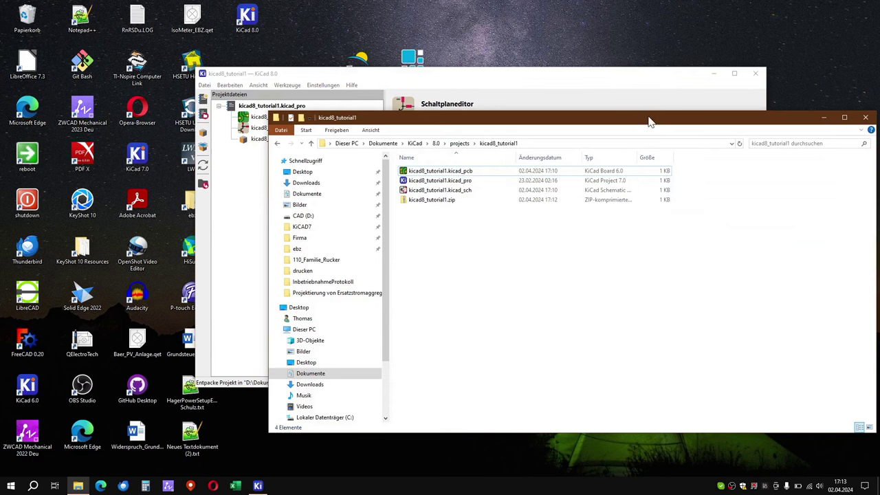
pyautogui.moveTo(650, 121); pyautogui.dragTo(500, 110)
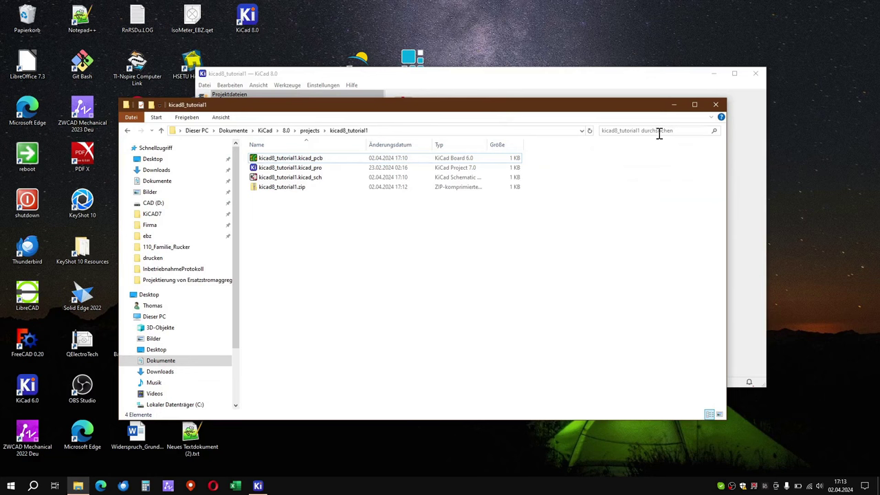
pyautogui.click(717, 106)
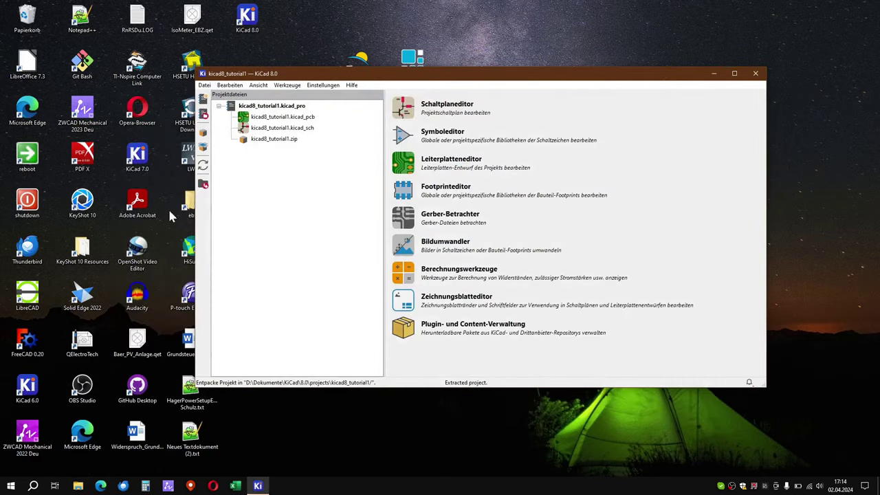